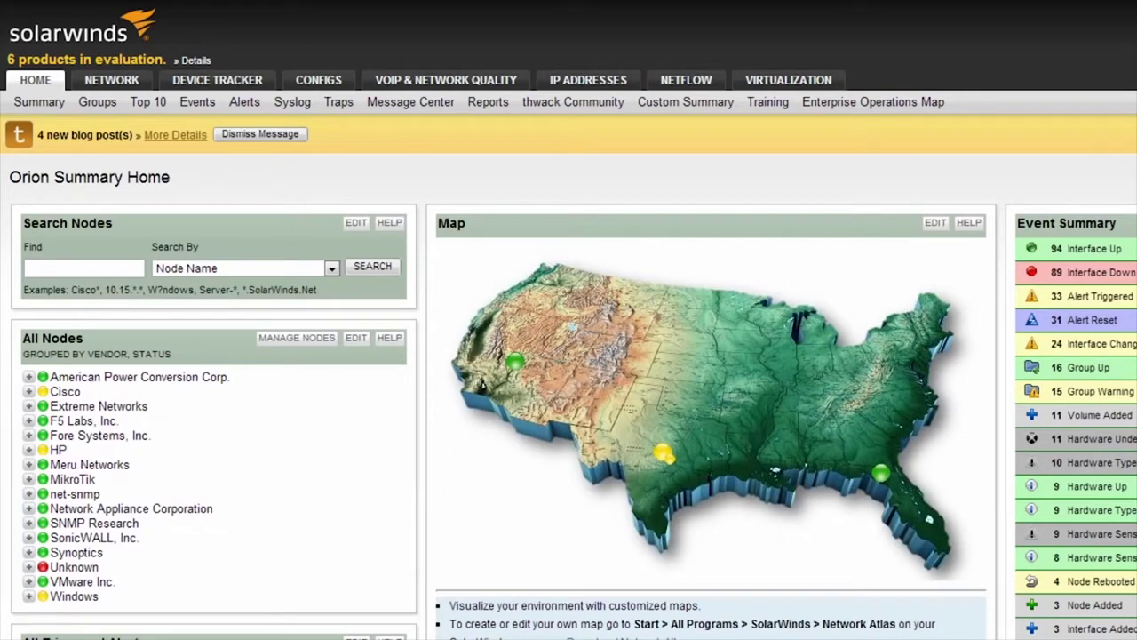
Expand the HP, MikroTik and net-snmp groups in All Nodes and view node popups.
scroll(569, 355, "down", 5)
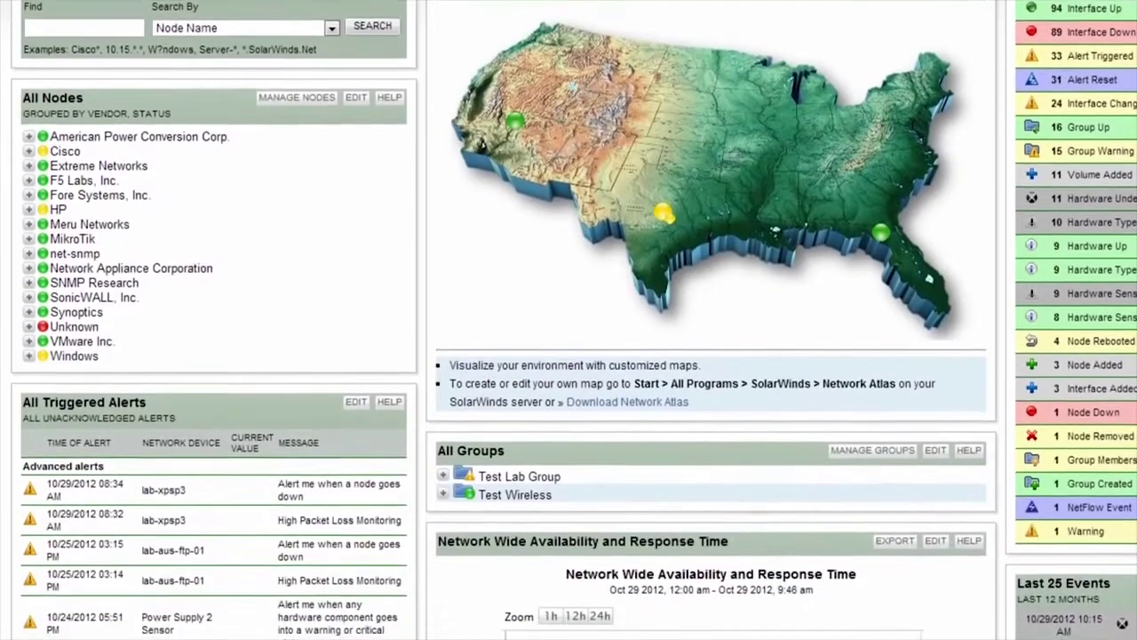
scroll(568, 356, "down", 4)
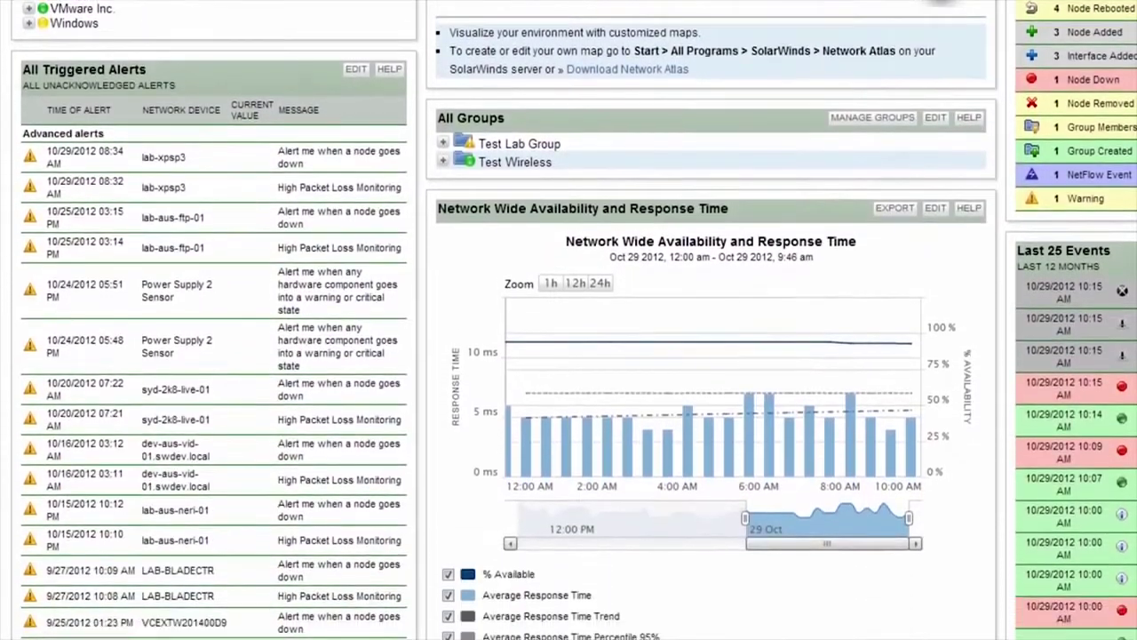
scroll(569, 355, "down", 5)
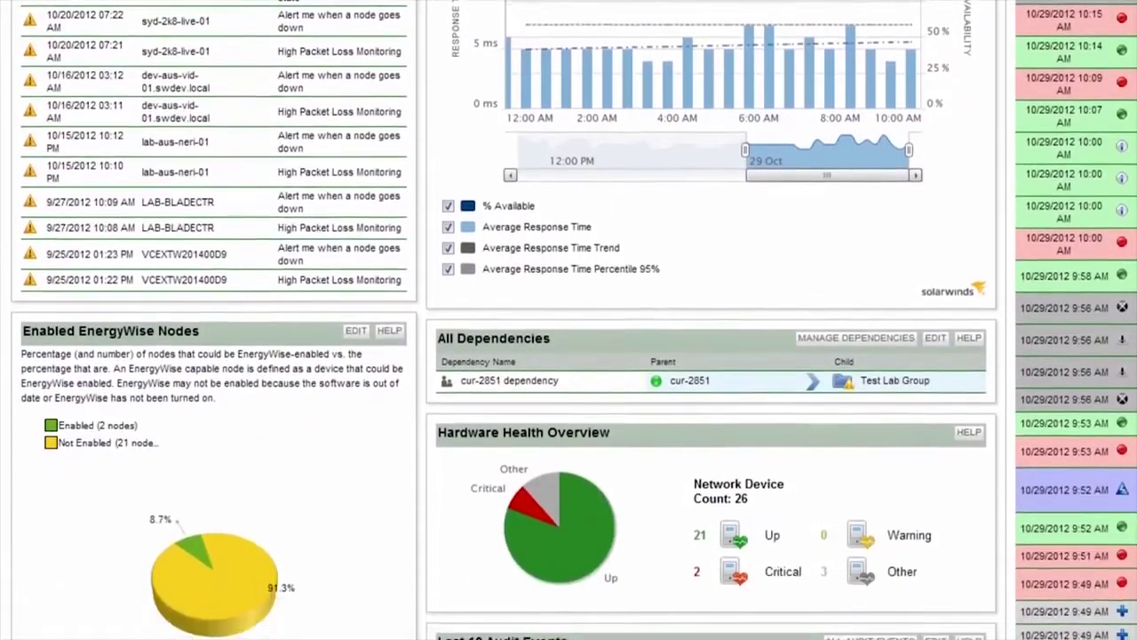
scroll(569, 355, "down", 2)
scroll(569, 356, "up", 4)
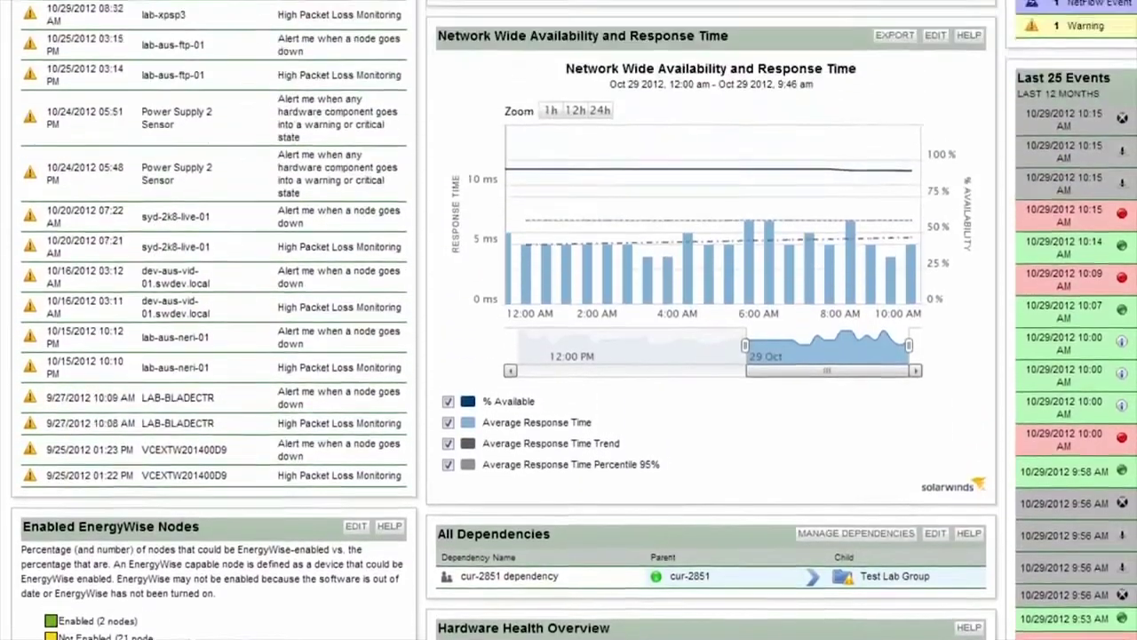
scroll(568, 356, "up", 8)
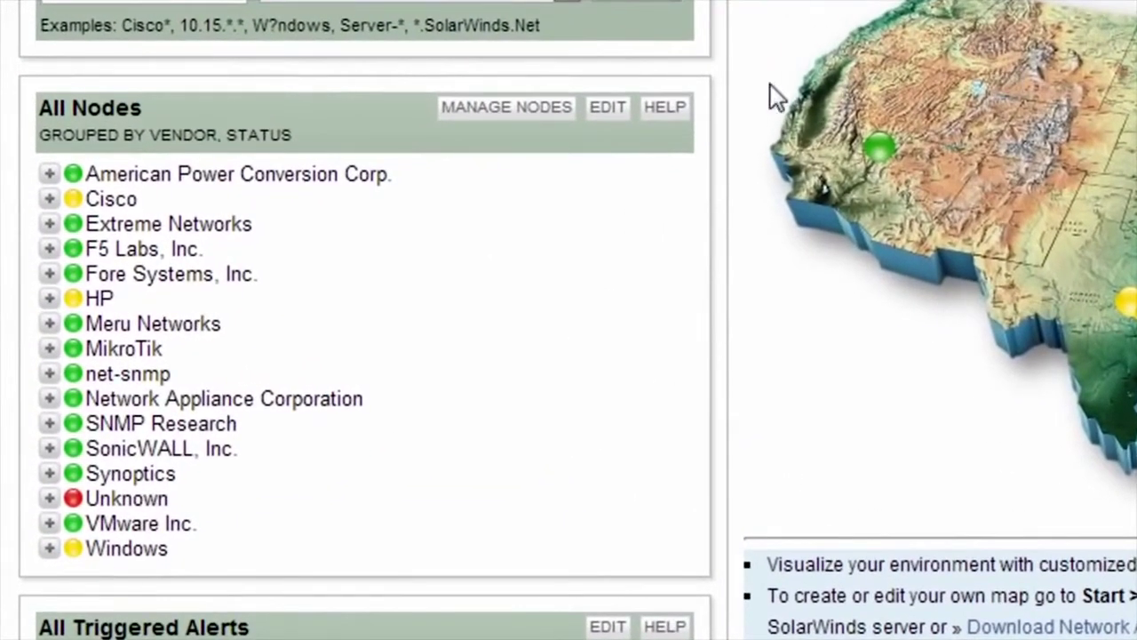
left_click(50, 300)
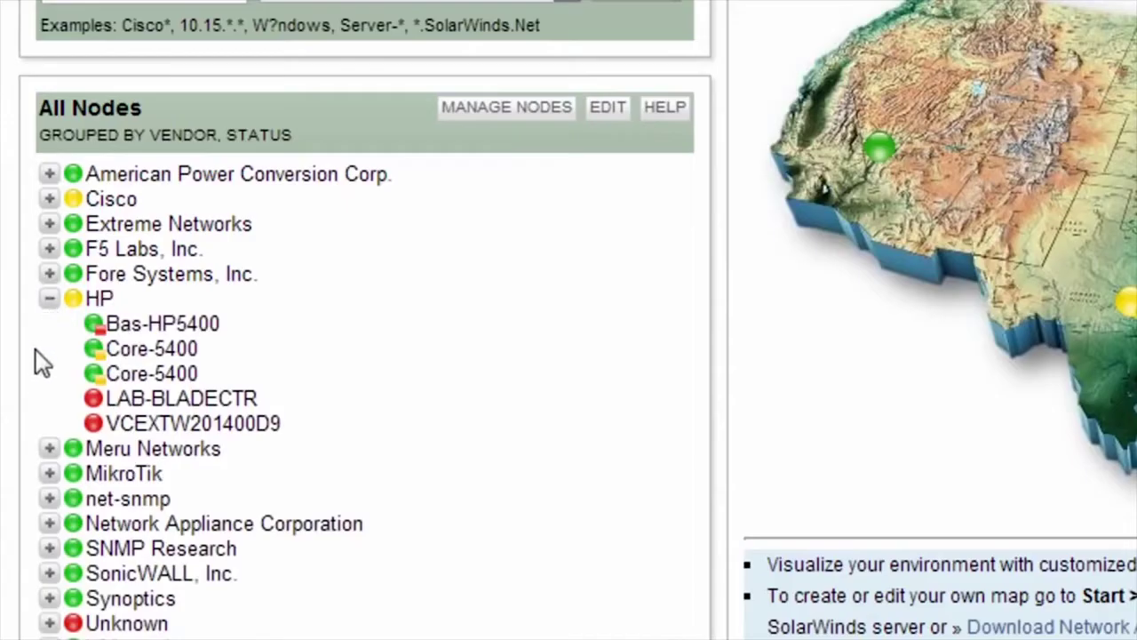
left_click(50, 473)
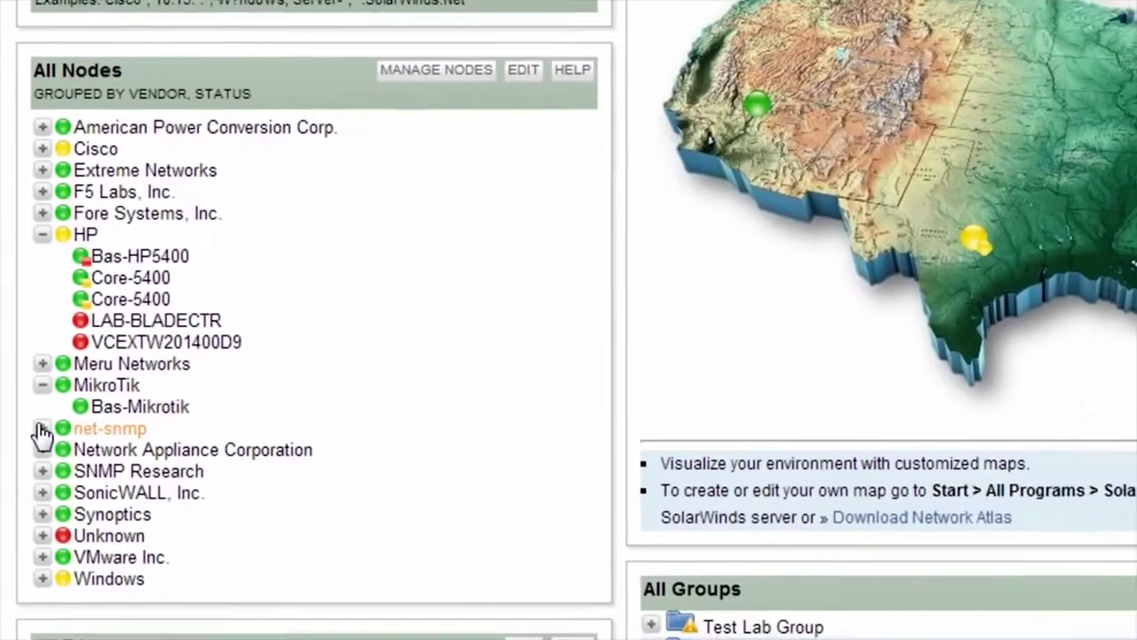
left_click(47, 490)
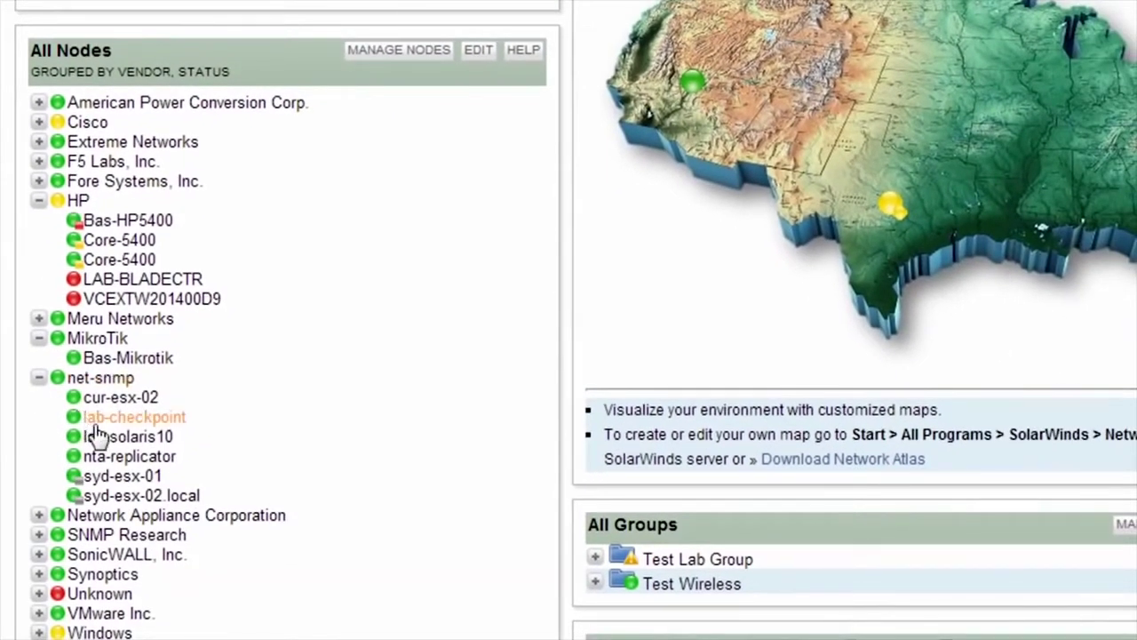
mouse_move(101, 435)
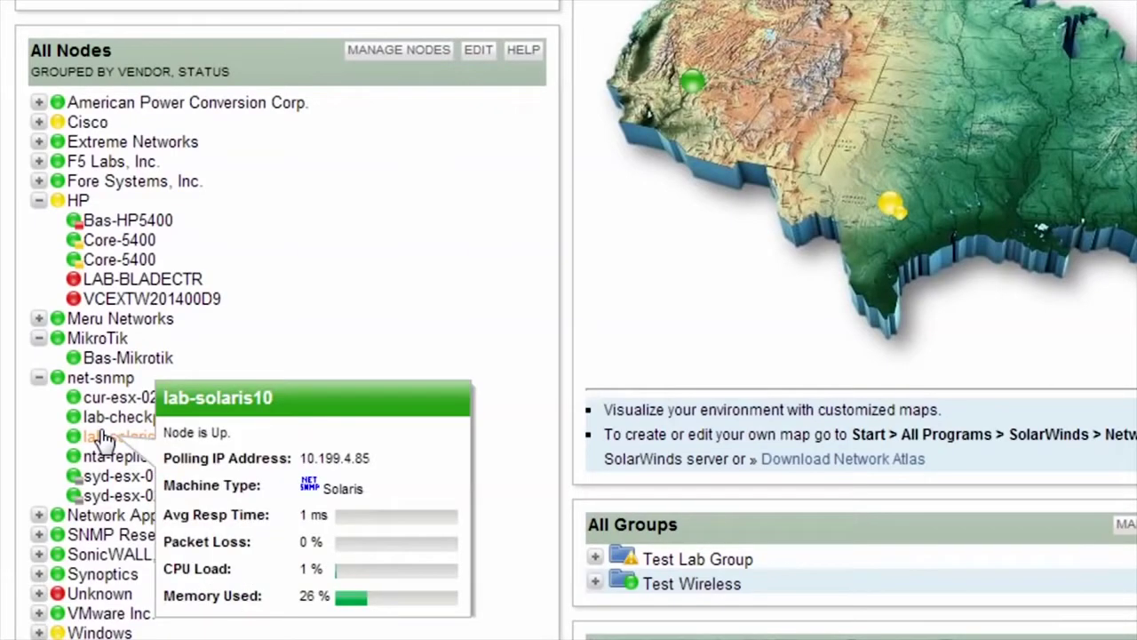
mouse_move(107, 267)
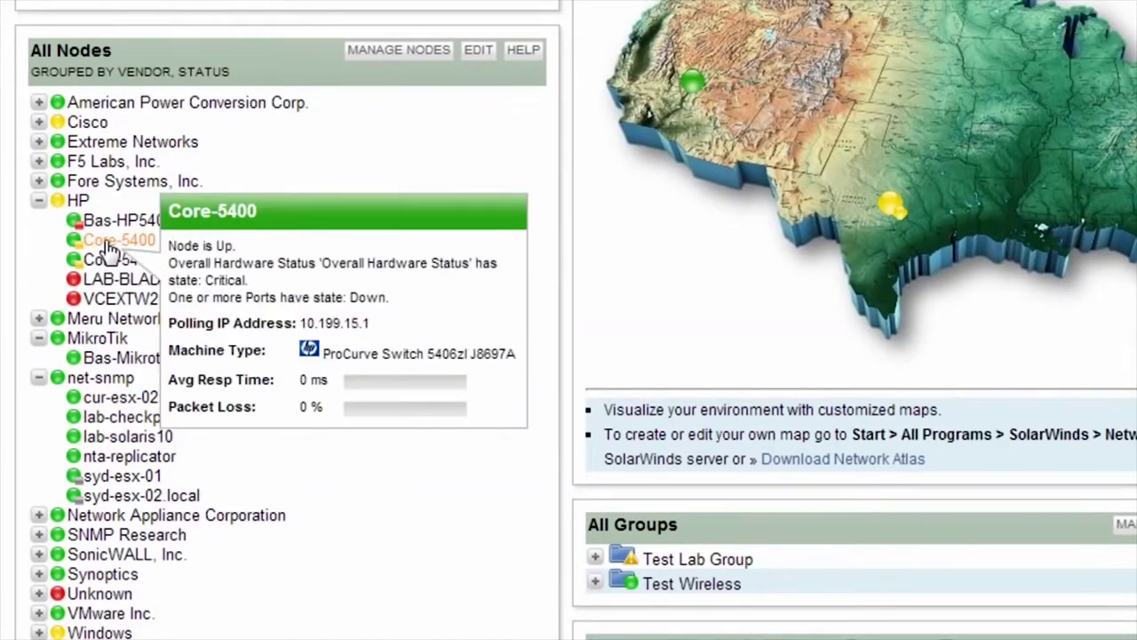
Collapse the HP, MikroTik and net-snmp groups and go to the Enterprise Dashboard.
left_click(39, 200)
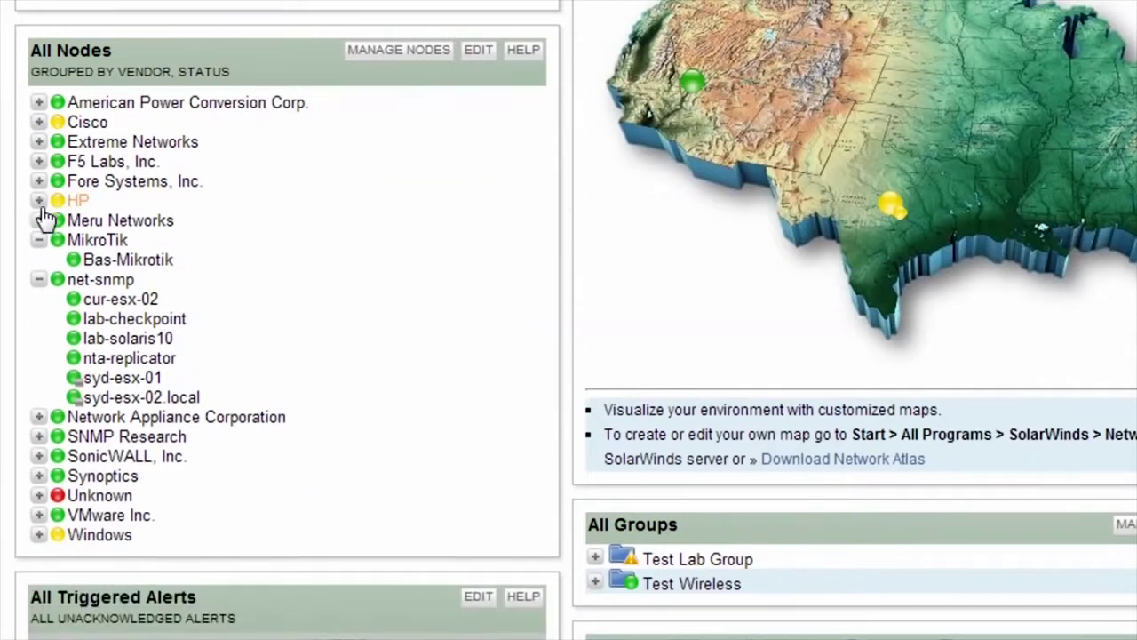
left_click(38, 240)
left_click(38, 260)
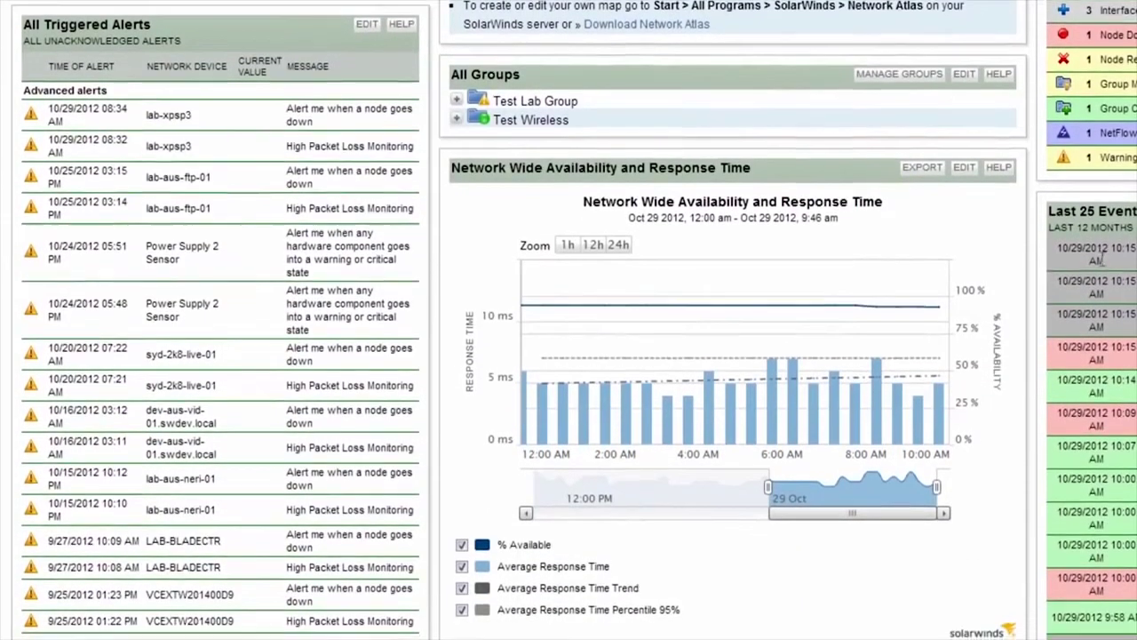
mouse_move(178, 124)
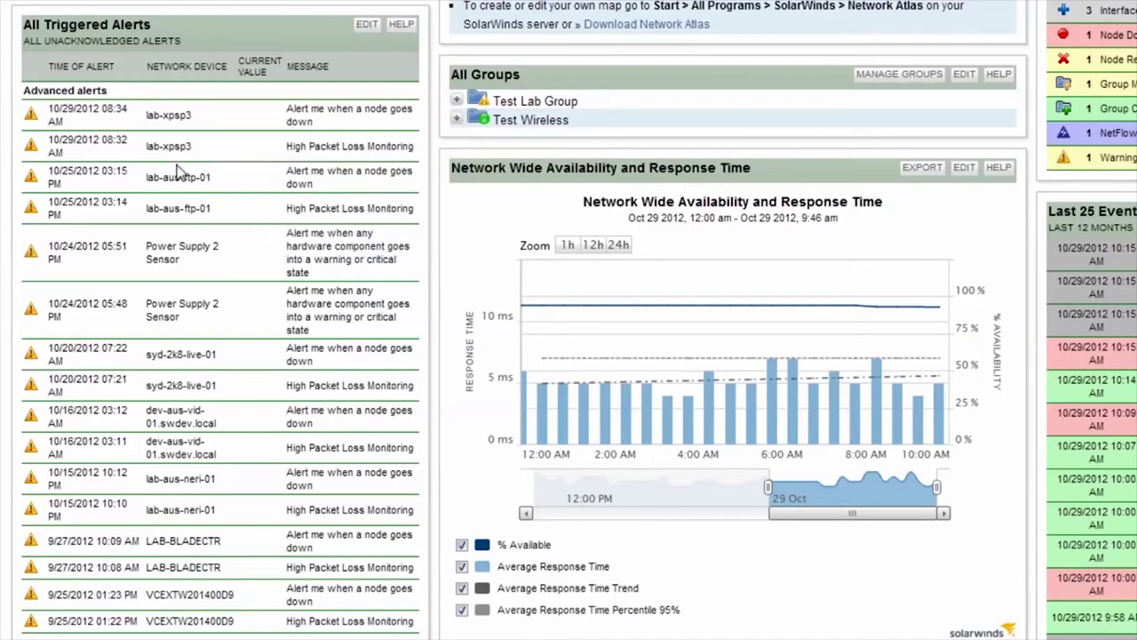
mouse_move(180, 184)
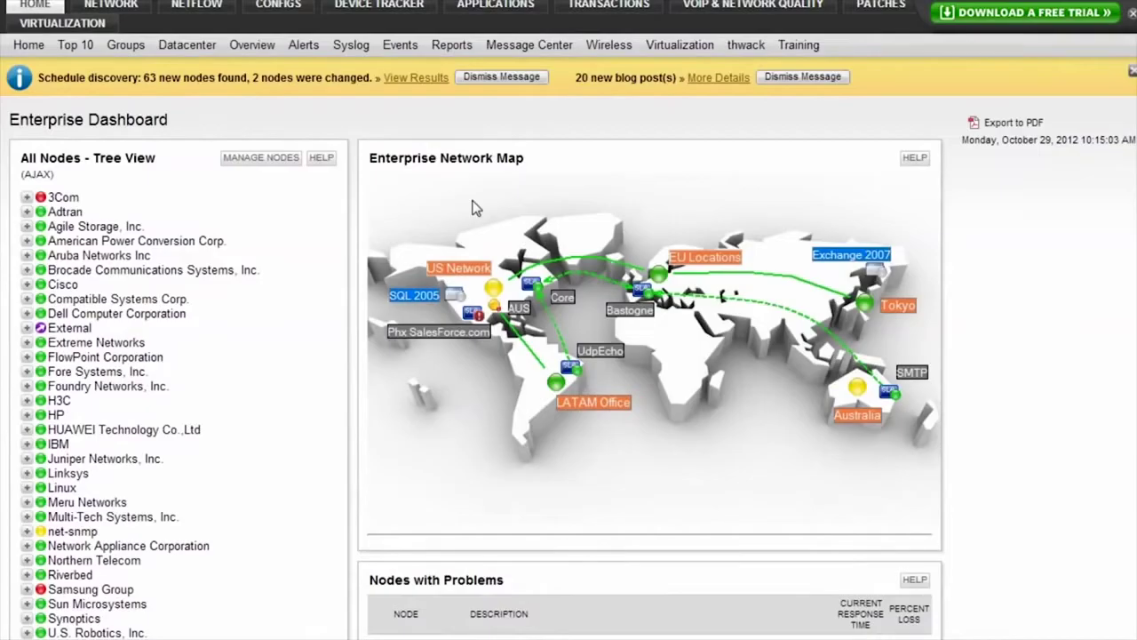
Drill through the US Network, Austin and Headquarters map nodes to the Office Detail diagram.
mouse_move(493, 292)
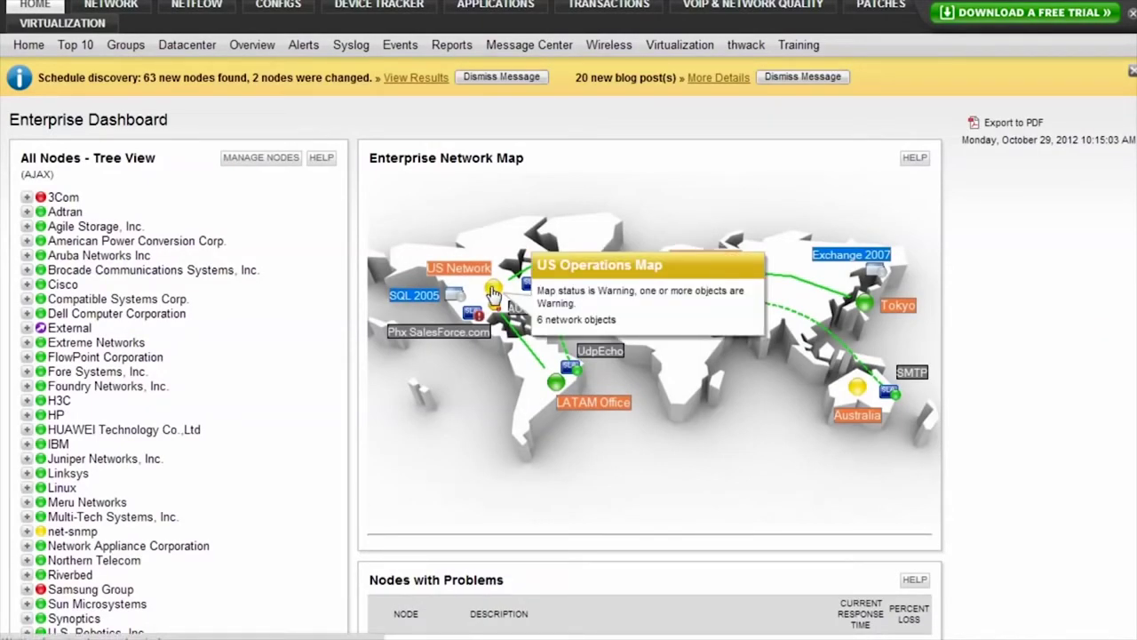
left_click(493, 292)
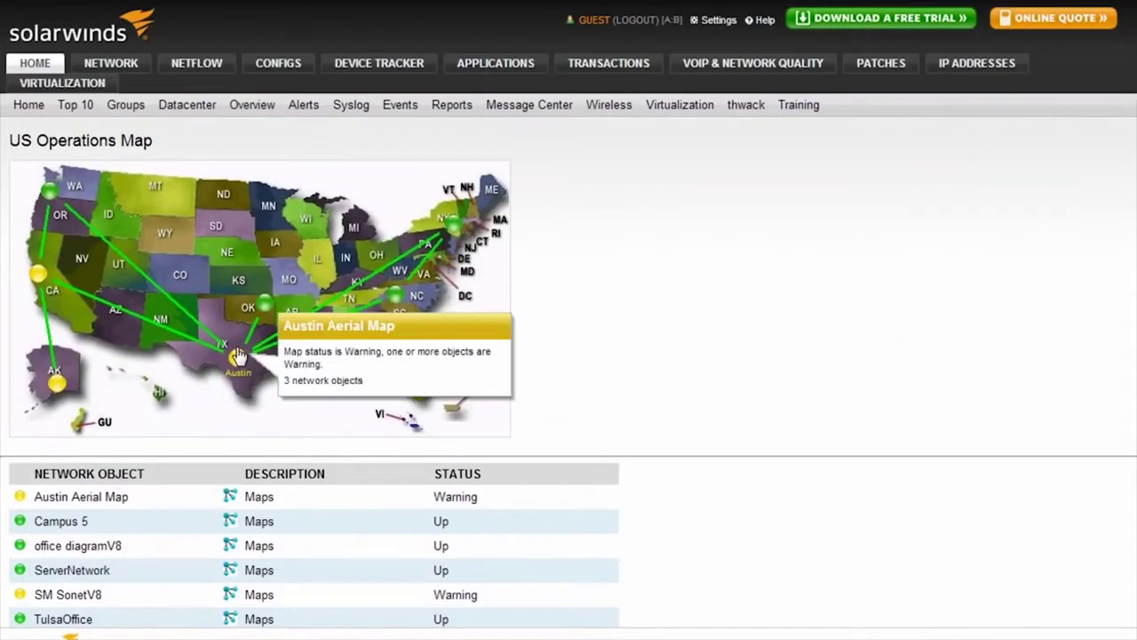
left_click(238, 356)
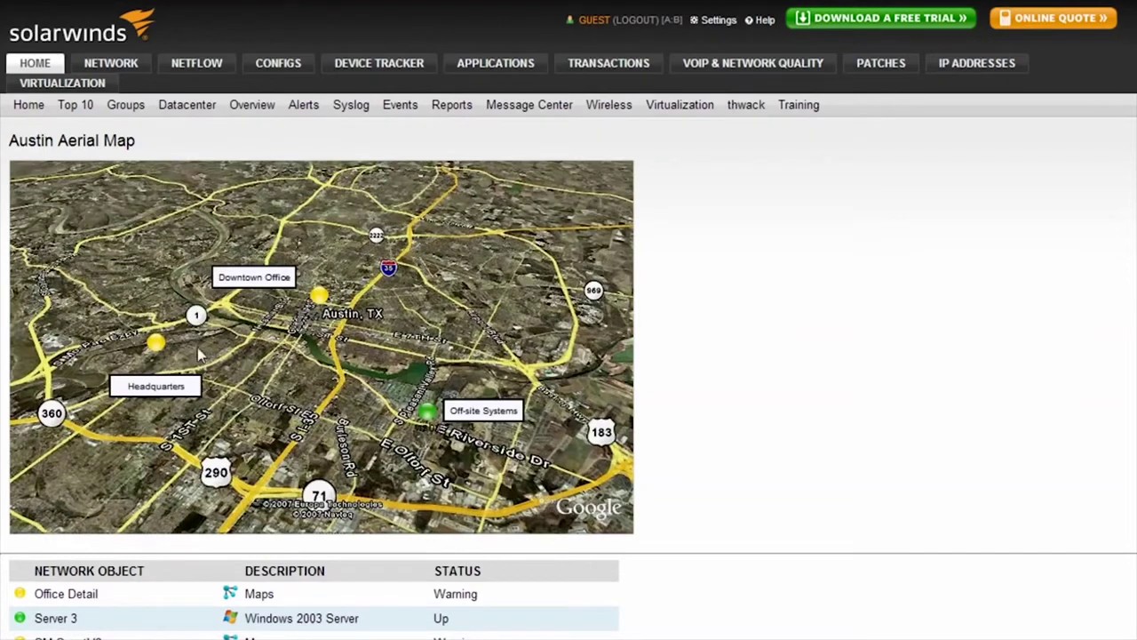
left_click(165, 349)
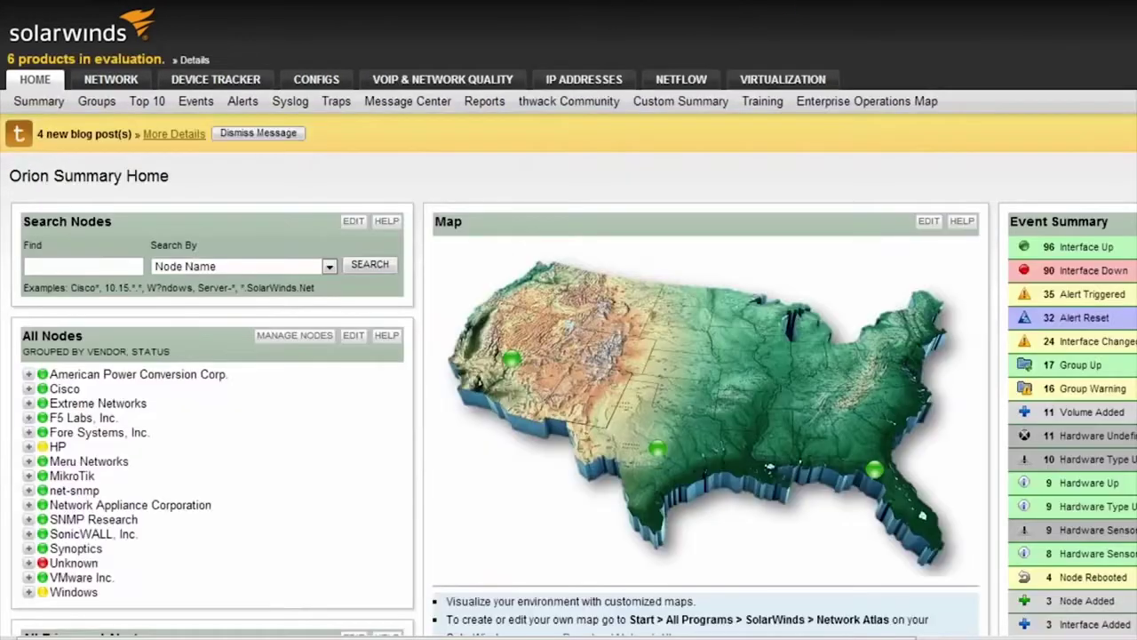
scroll(568, 319, "down", 10)
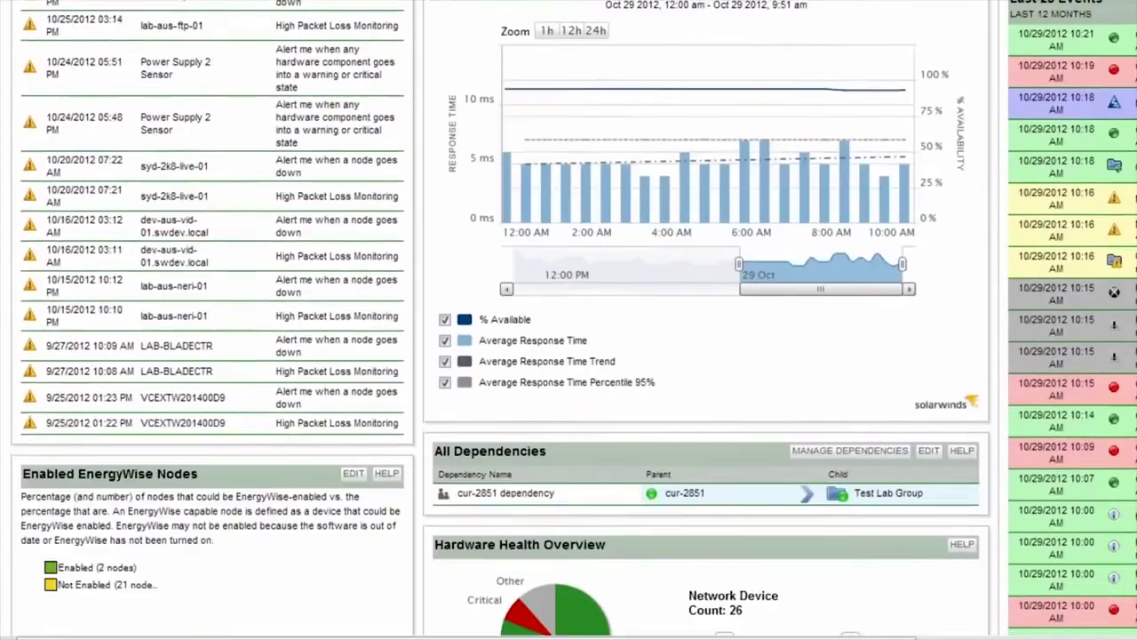
Scroll down the Summary page toward node Tex-3750.aus.lab.
scroll(569, 320, "down", 2)
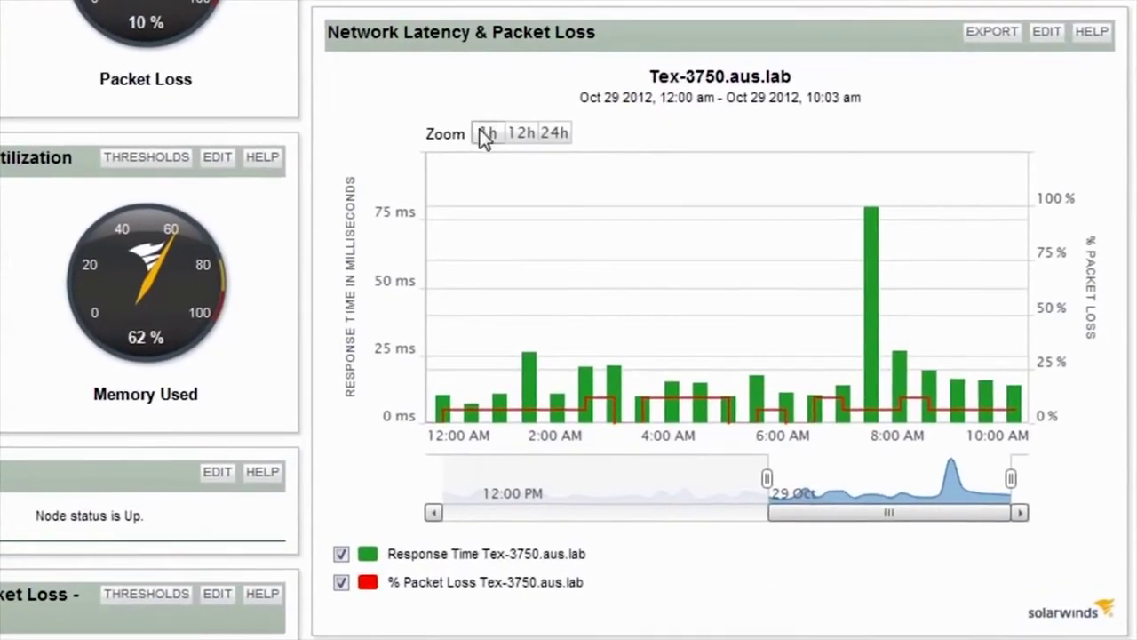
Cycle the latency chart through 1h, 12h and 24h, then zoom to 4:44–8:55 am showing only packet loss.
left_click(657, 179)
left_click(515, 134)
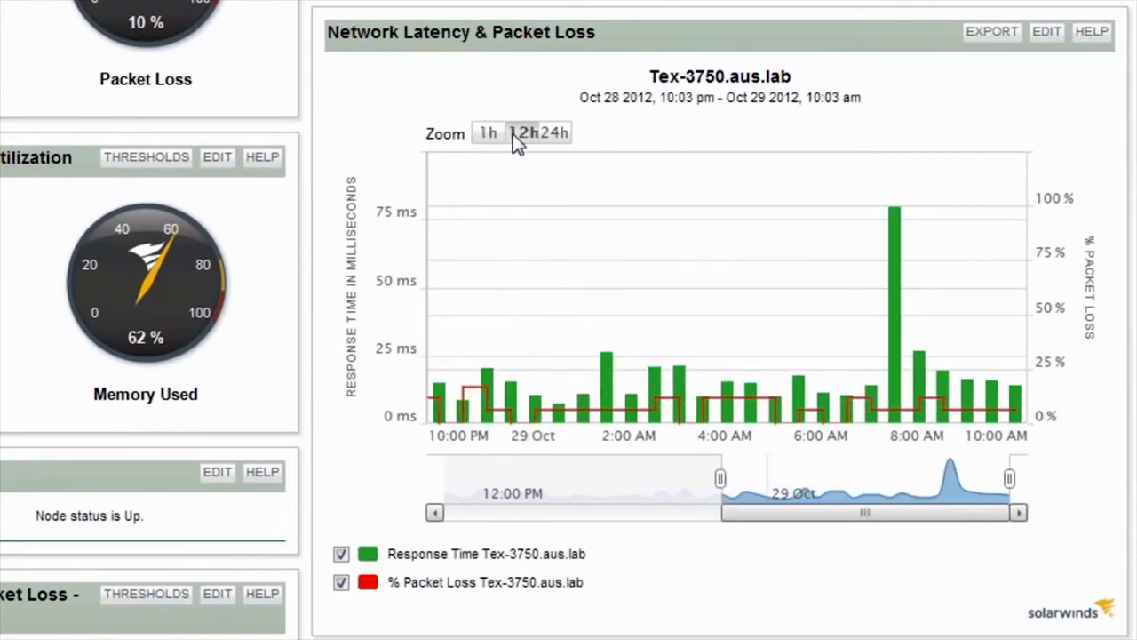
left_click(555, 133)
mouse_move(977, 241)
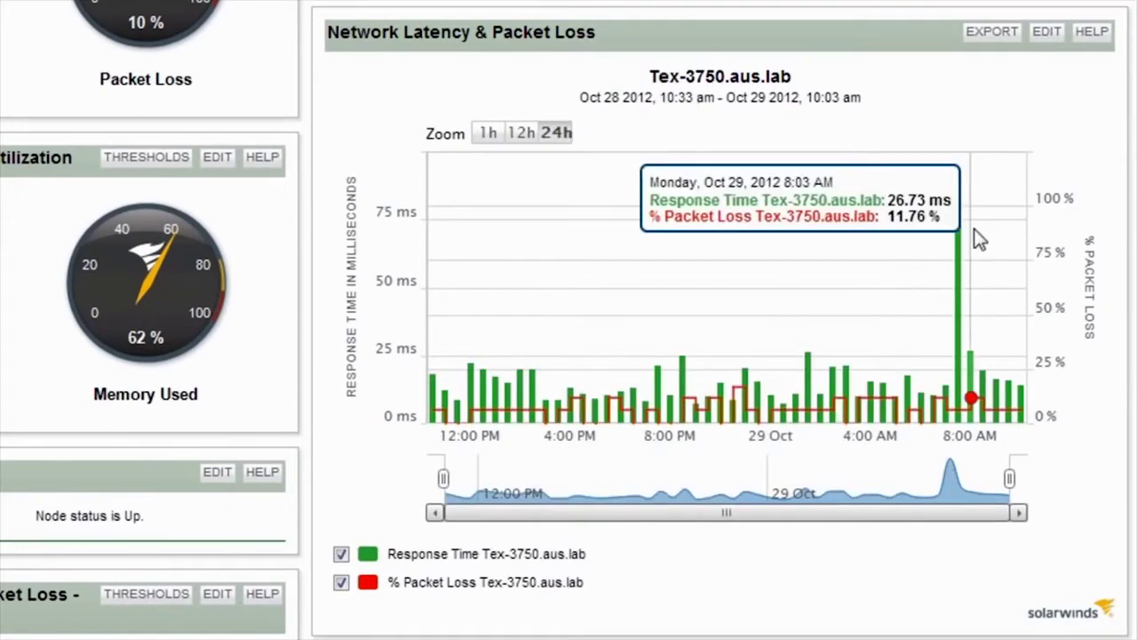
left_click_drag(889, 315, 995, 322)
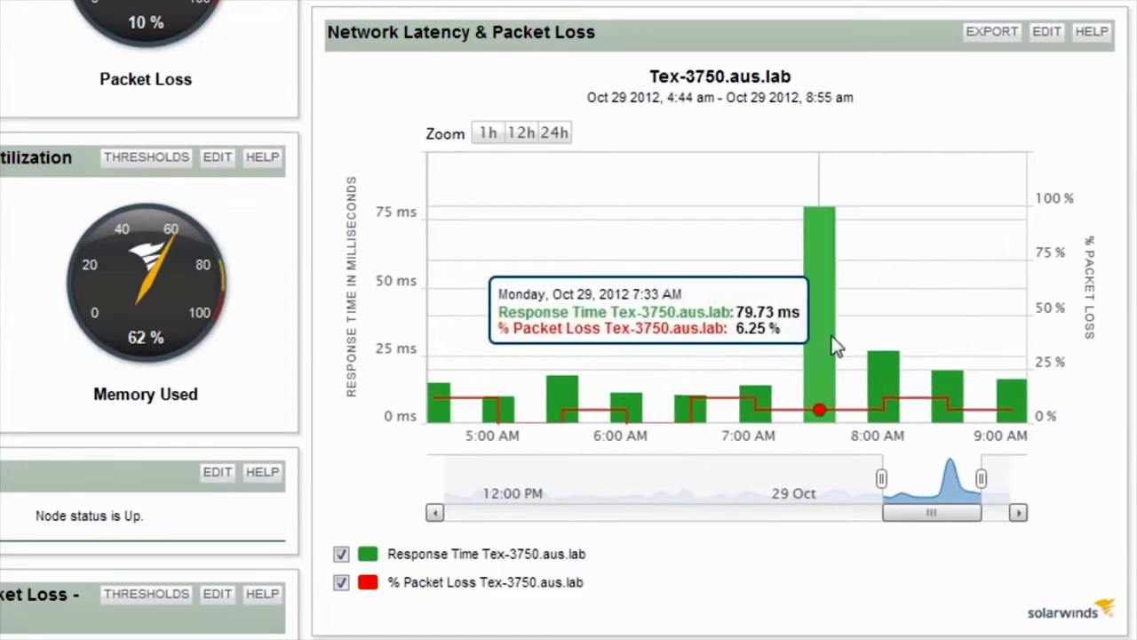
left_click(341, 553)
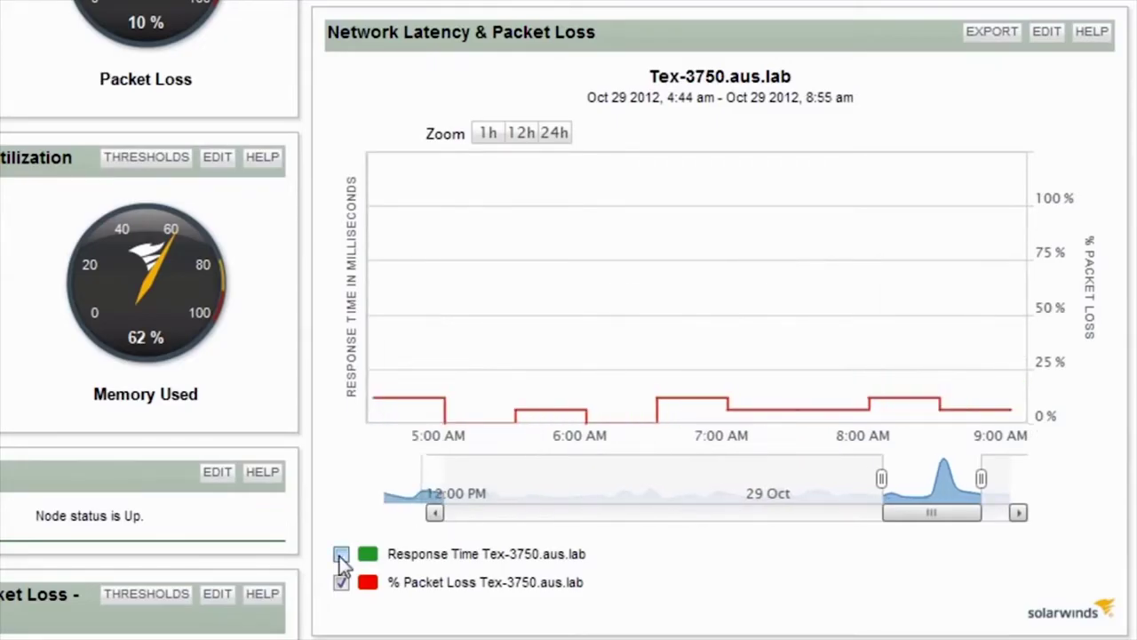
mouse_move(816, 400)
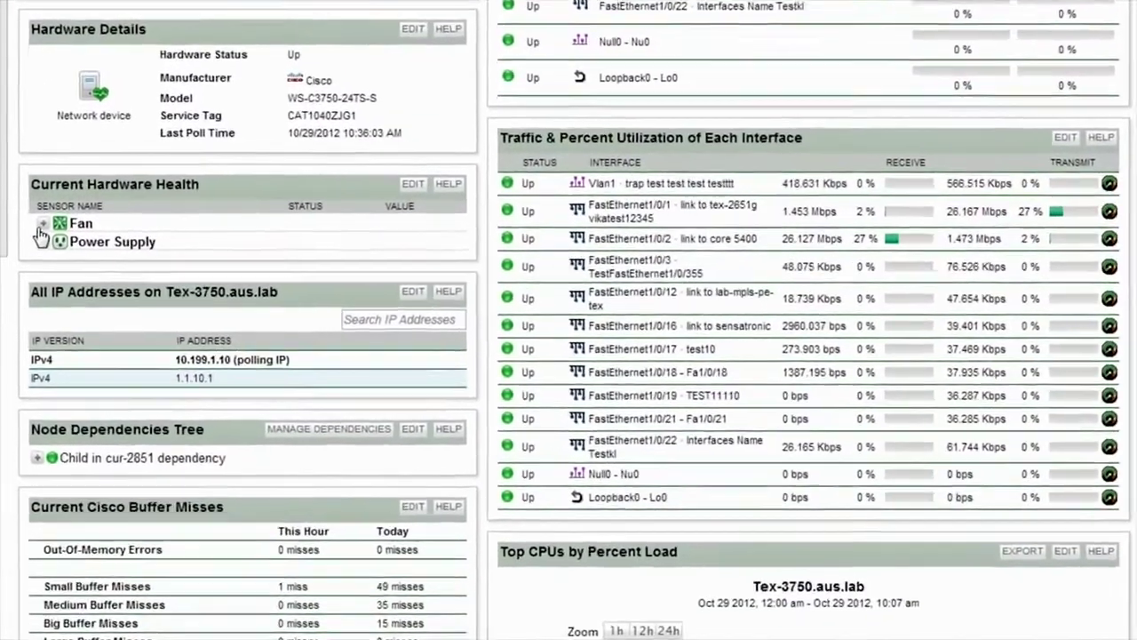
left_click(42, 224)
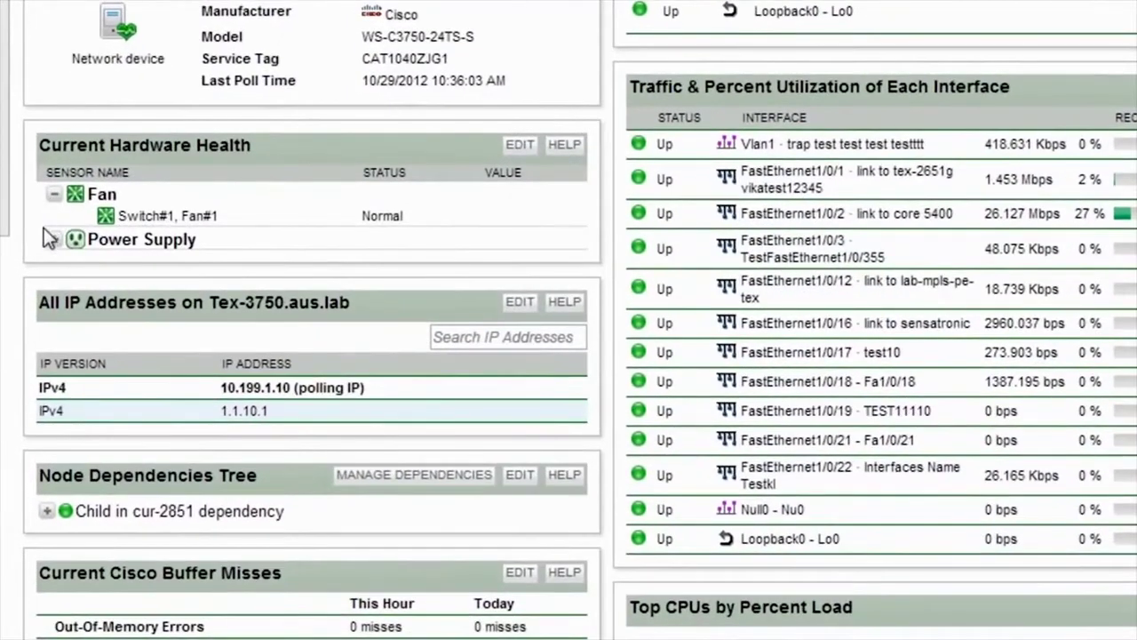
left_click(53, 241)
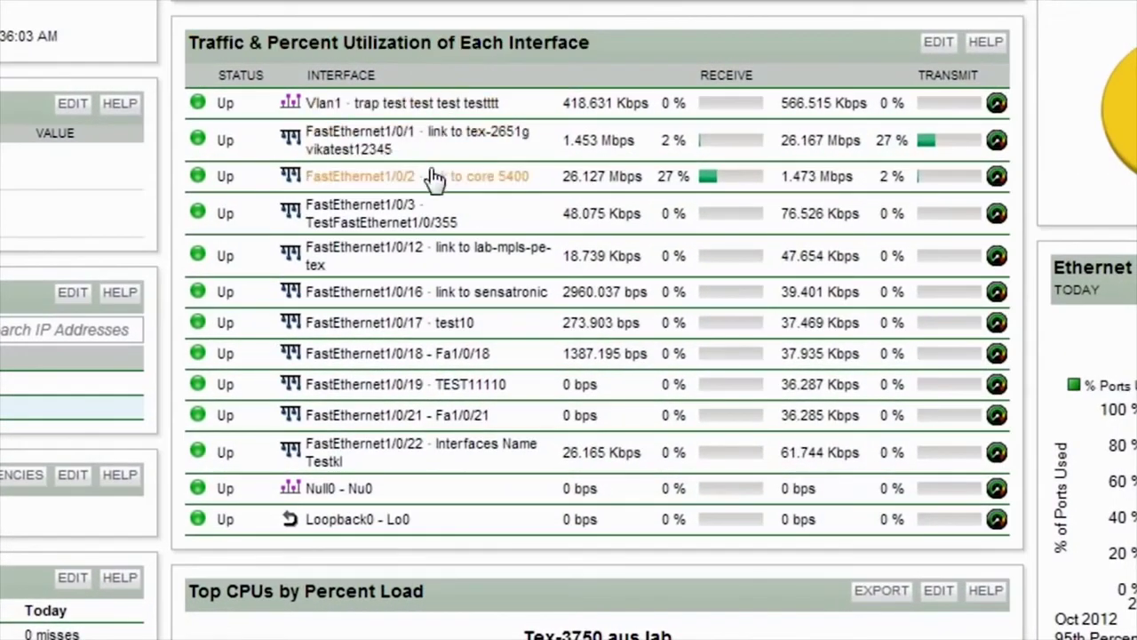
mouse_move(434, 184)
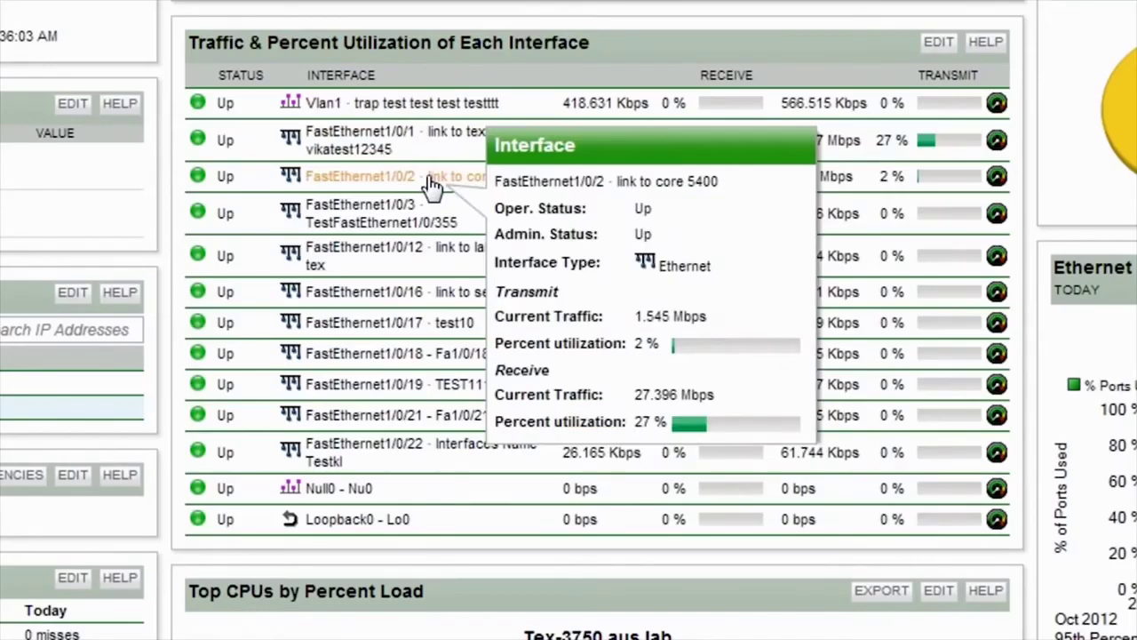
mouse_move(721, 191)
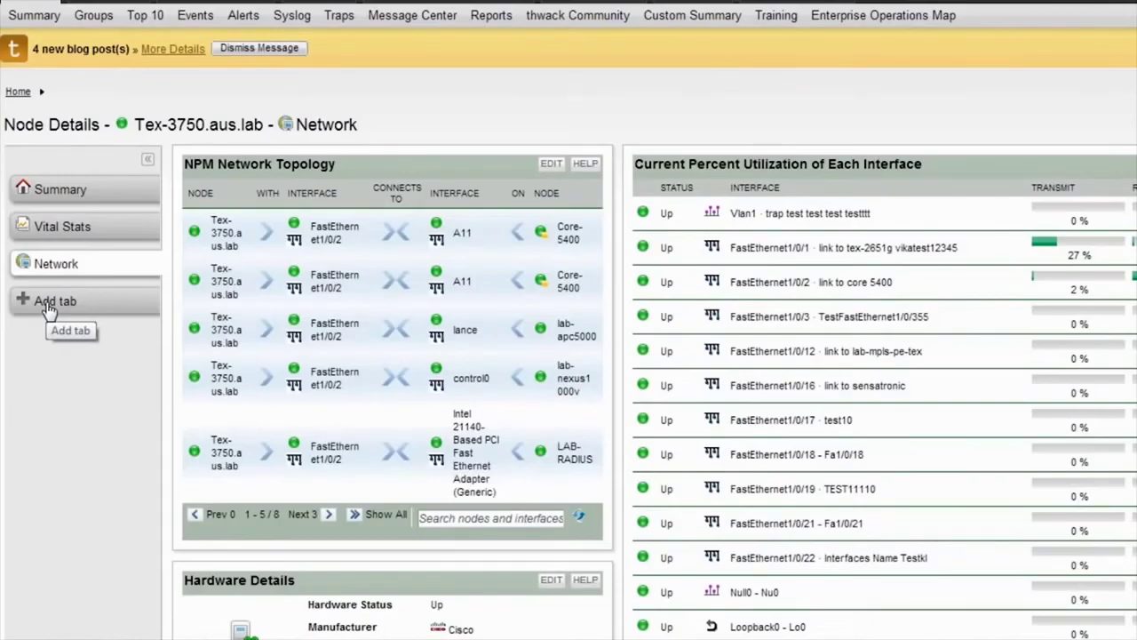
Add a new tab and list Column 1's General resources grouped by Feature.
left_click(49, 302)
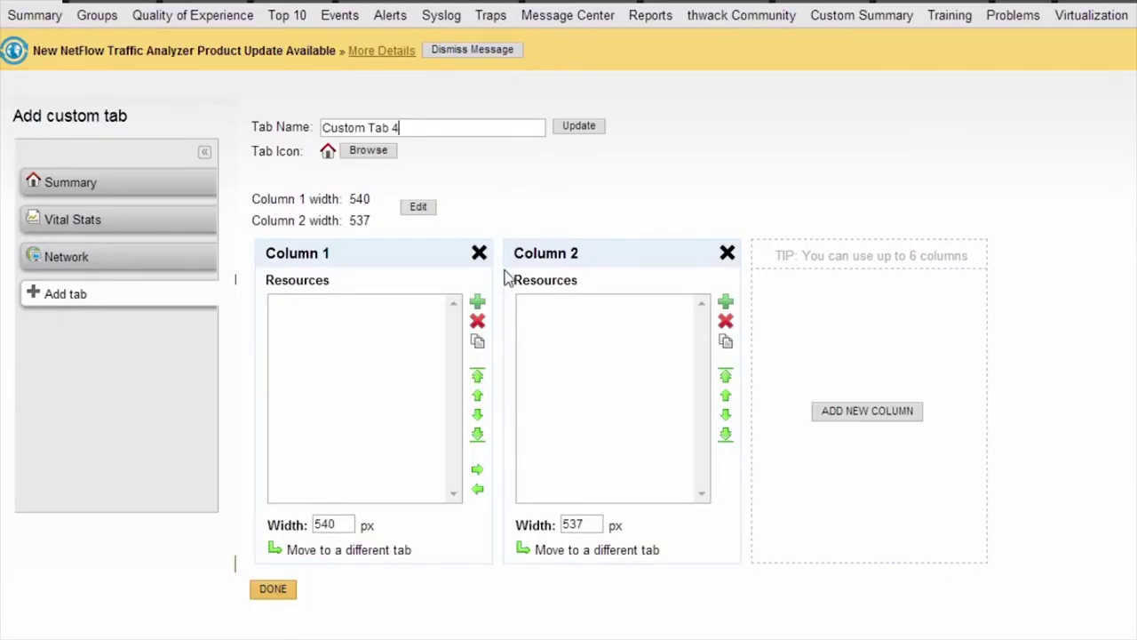
left_click(477, 303)
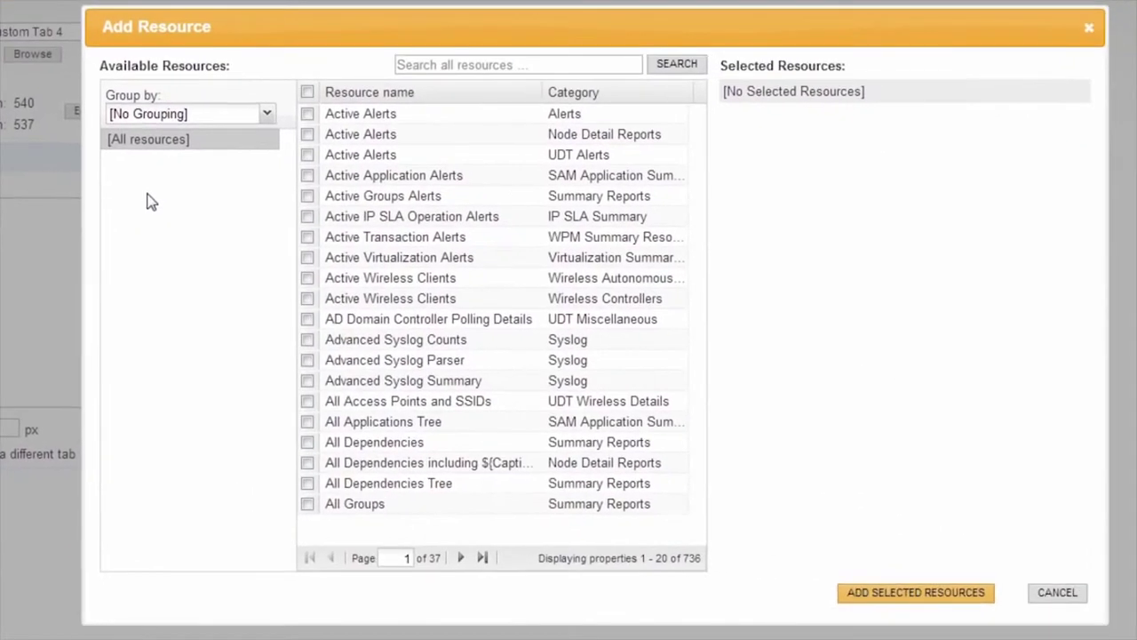
left_click(267, 117)
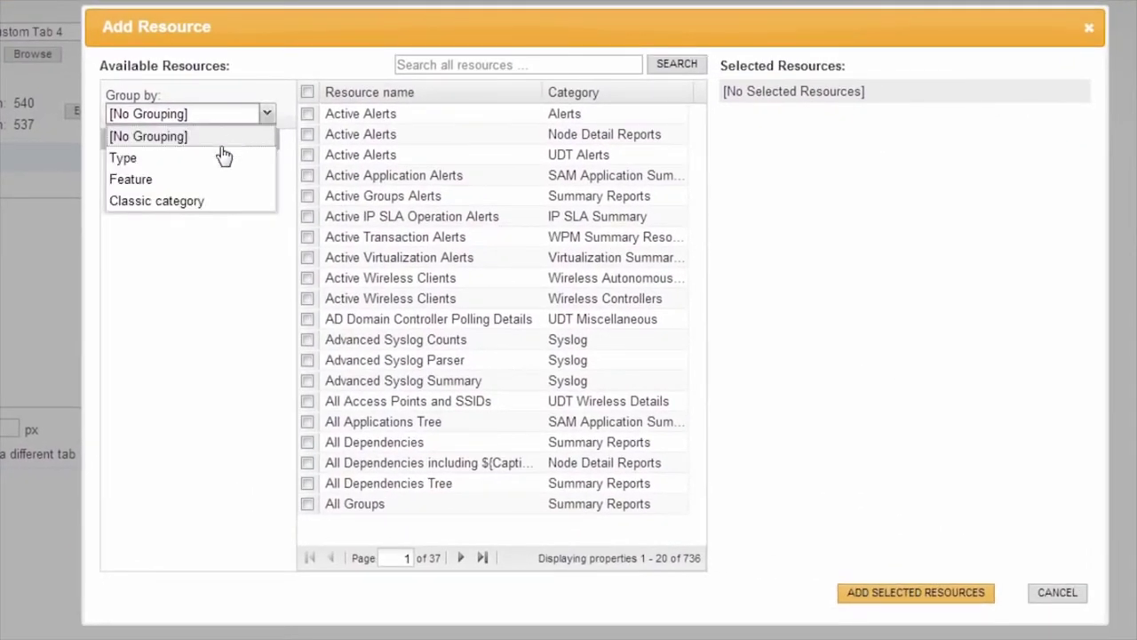
left_click(194, 181)
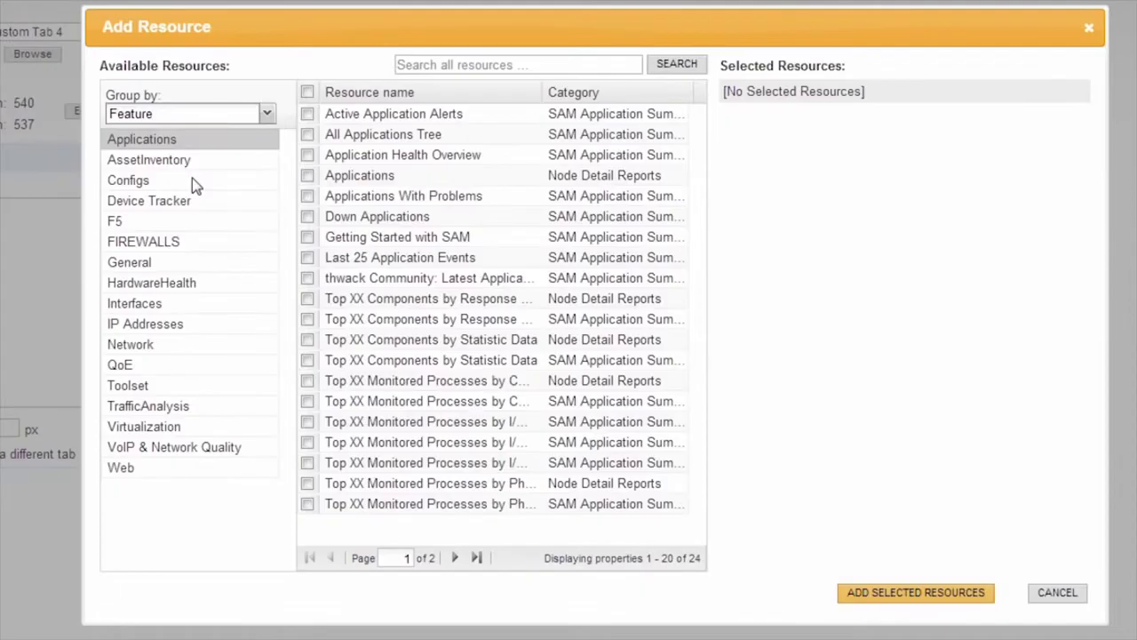
left_click(159, 270)
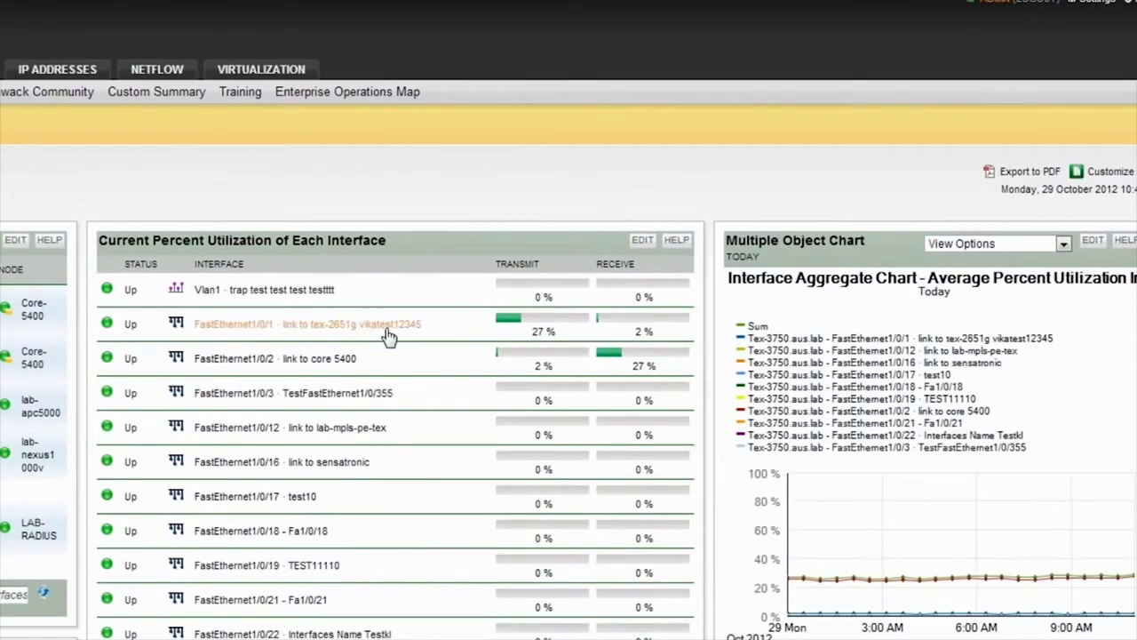
Open FastEthernet1/0/1's details and view its bps chart over 1, 12 and 24 hours.
mouse_move(377, 327)
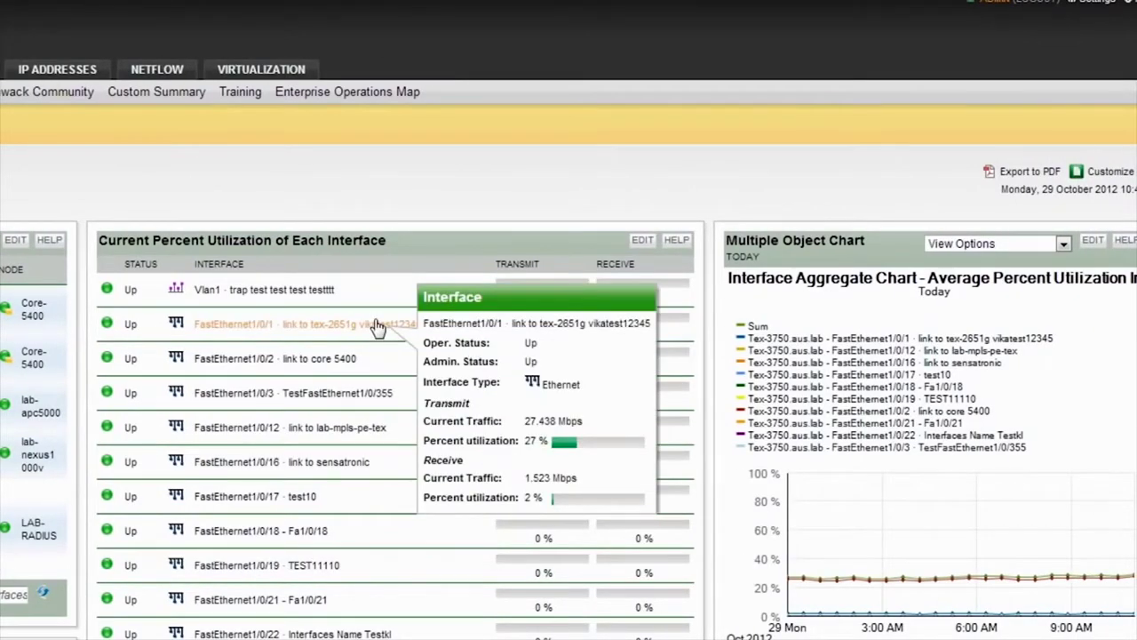
left_click(377, 325)
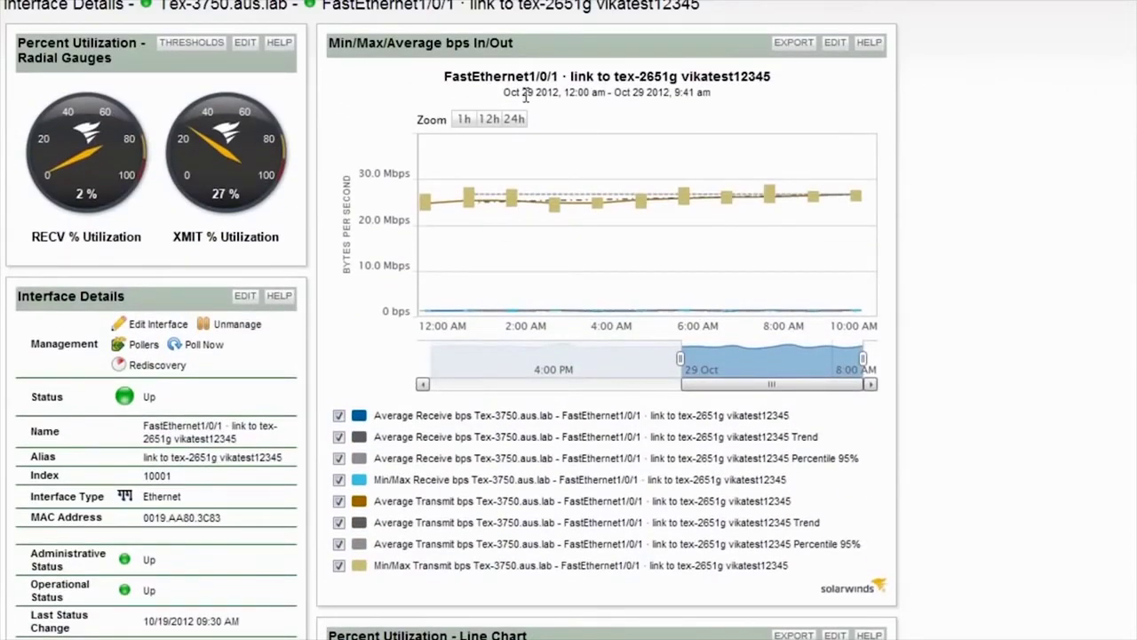
left_click(463, 120)
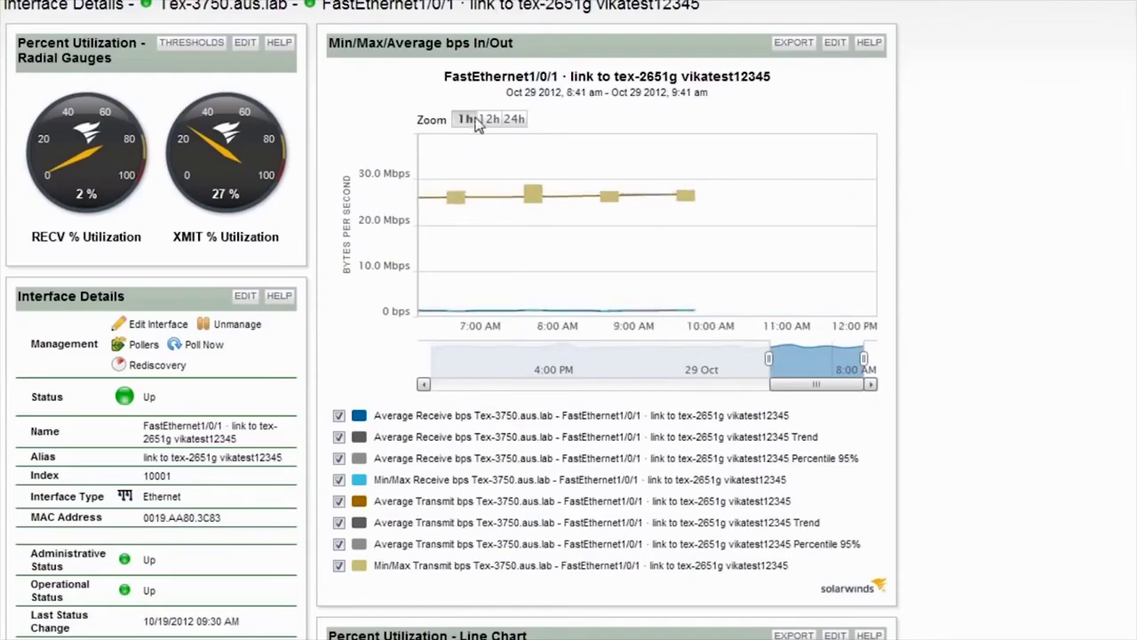
left_click(491, 119)
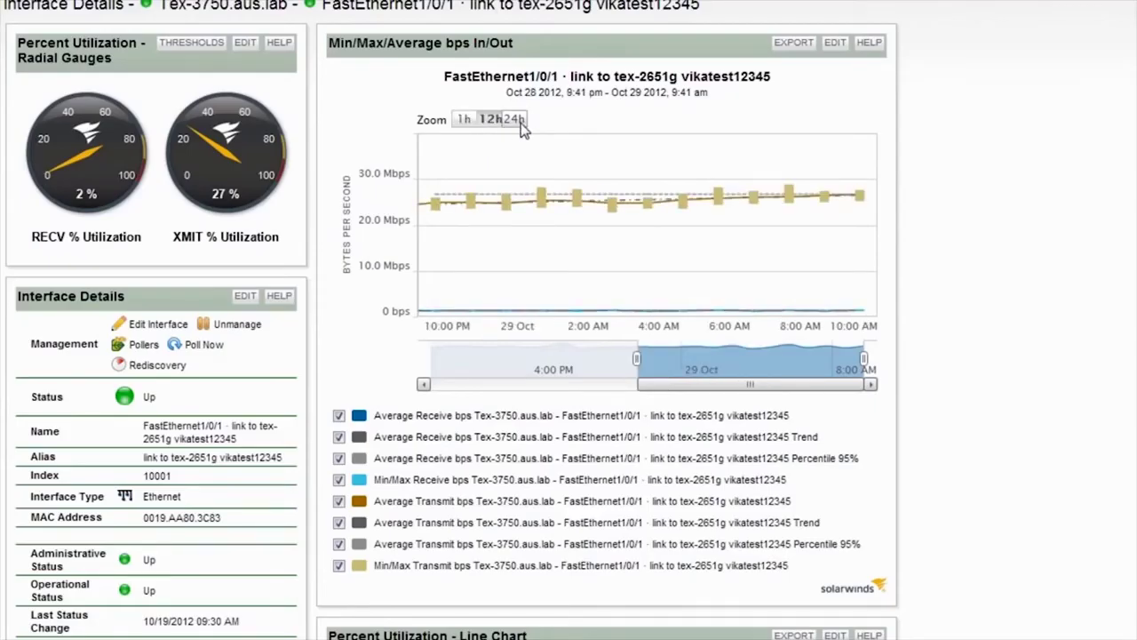
left_click(520, 123)
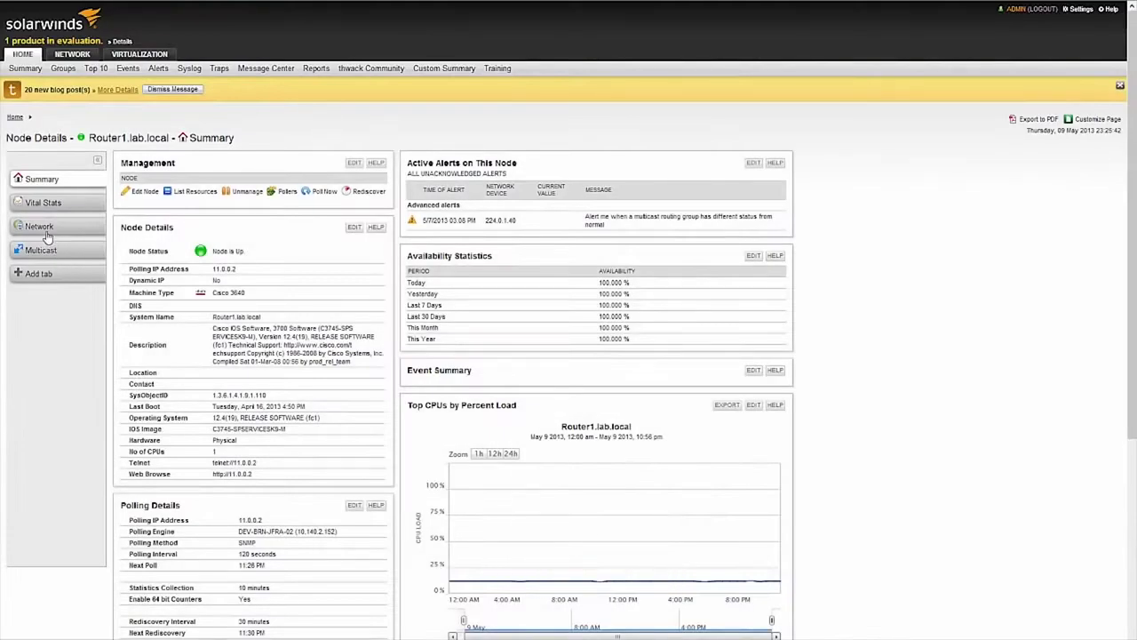
Show Router1's Network tab and open the Default Route Changes period dropdown.
left_click(46, 229)
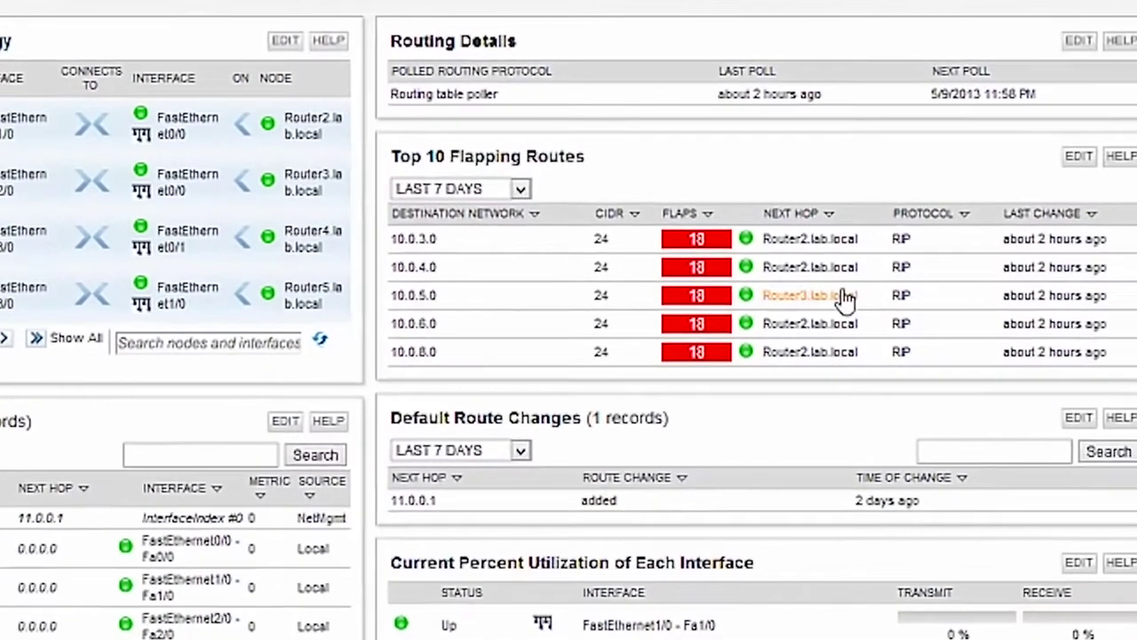
mouse_move(945, 268)
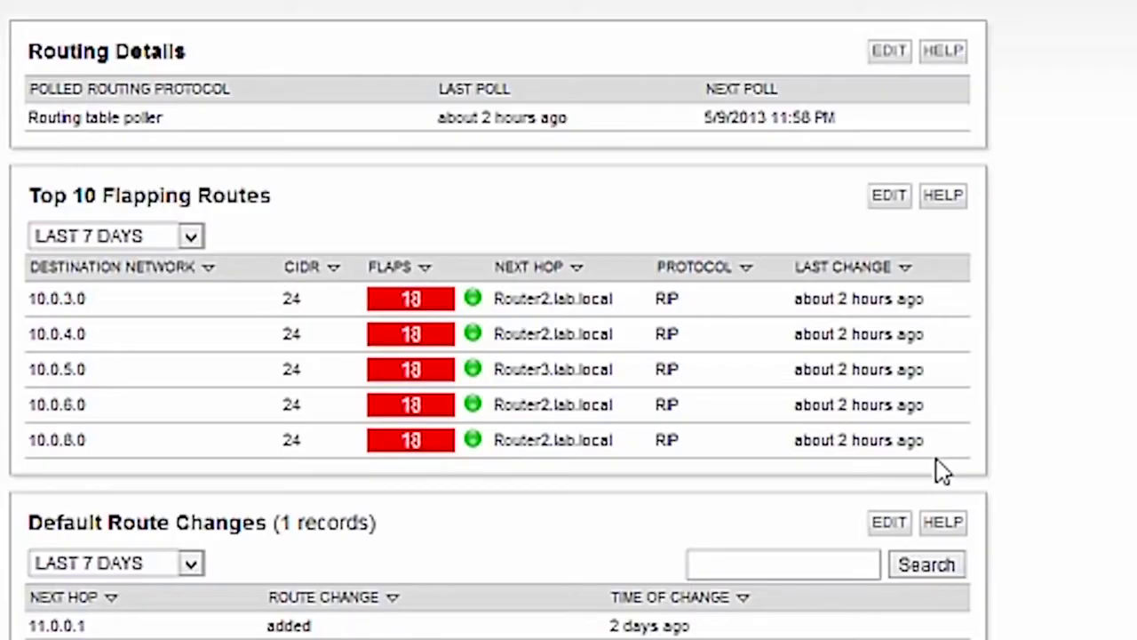
scroll(941, 471, "down", 5)
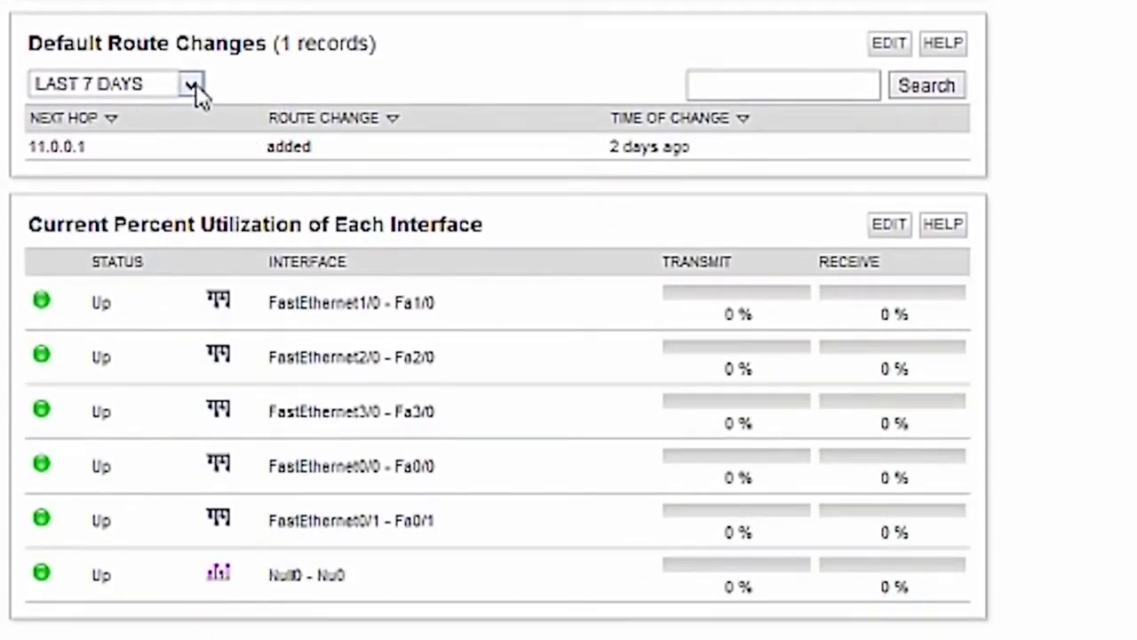
left_click(192, 86)
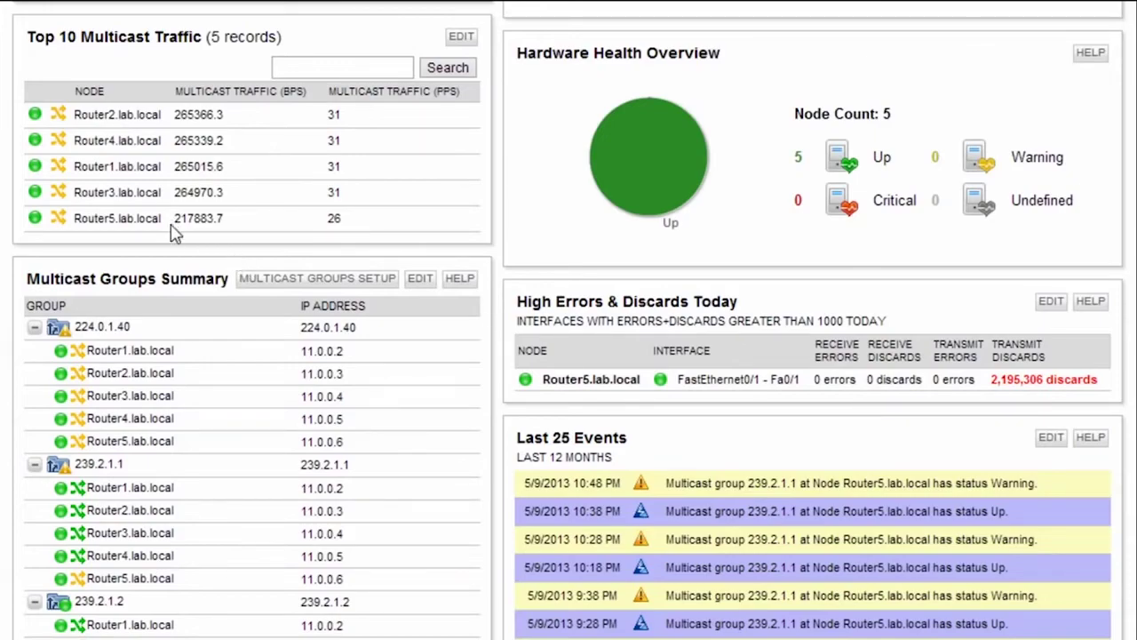
Open Router4.lab.local's Multicast tab and the details of group 239.2.1.2.
left_click(124, 142)
left_click(87, 330)
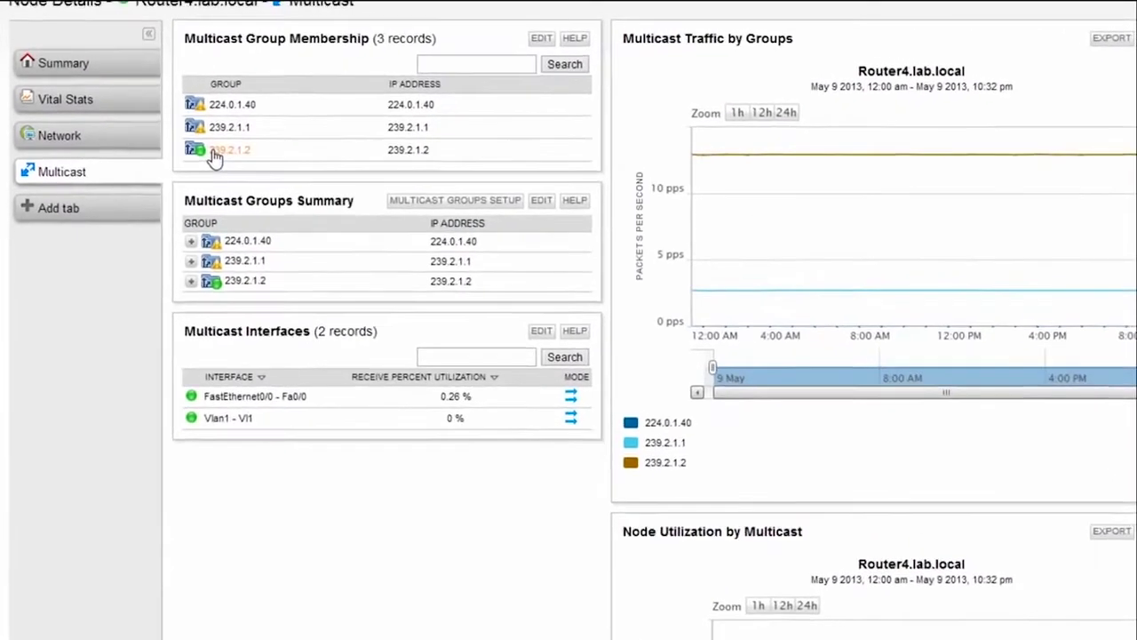
left_click(214, 156)
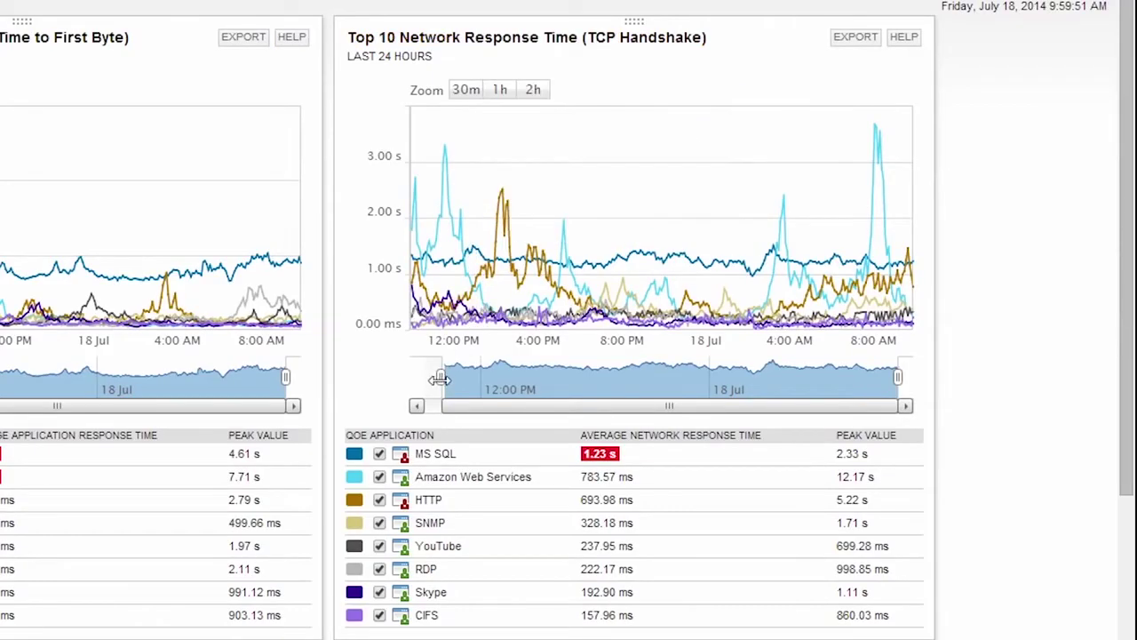
Narrow Top 10 Network Response Time to about 1–4 PM, hiding MS SQL and Amazon Web Services.
left_click_drag(441, 378, 494, 377)
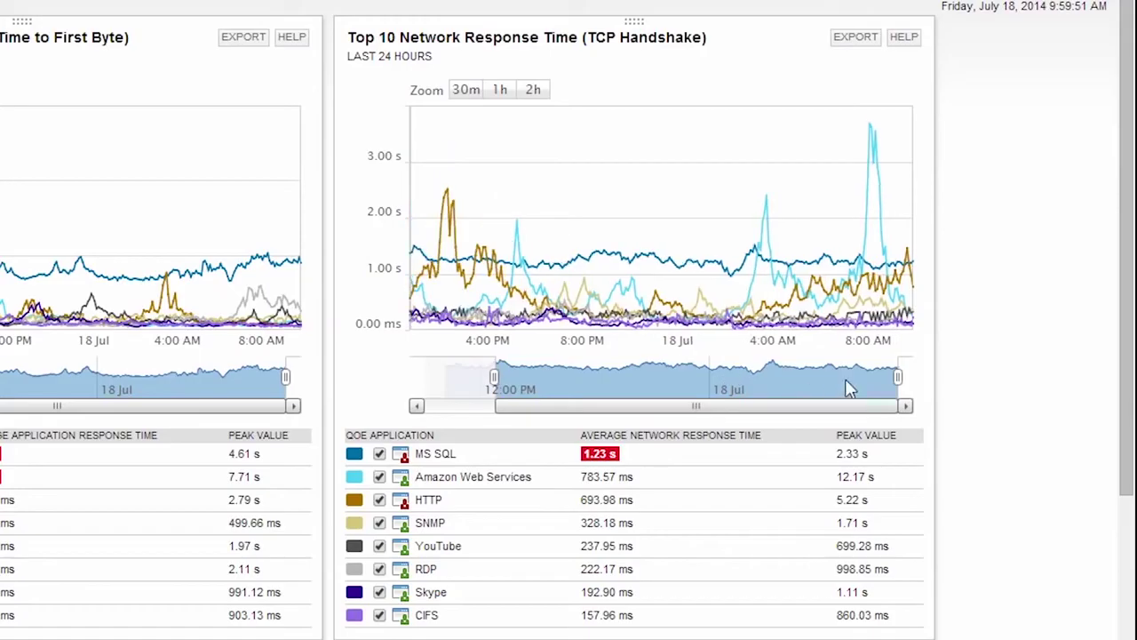
left_click_drag(898, 378, 565, 380)
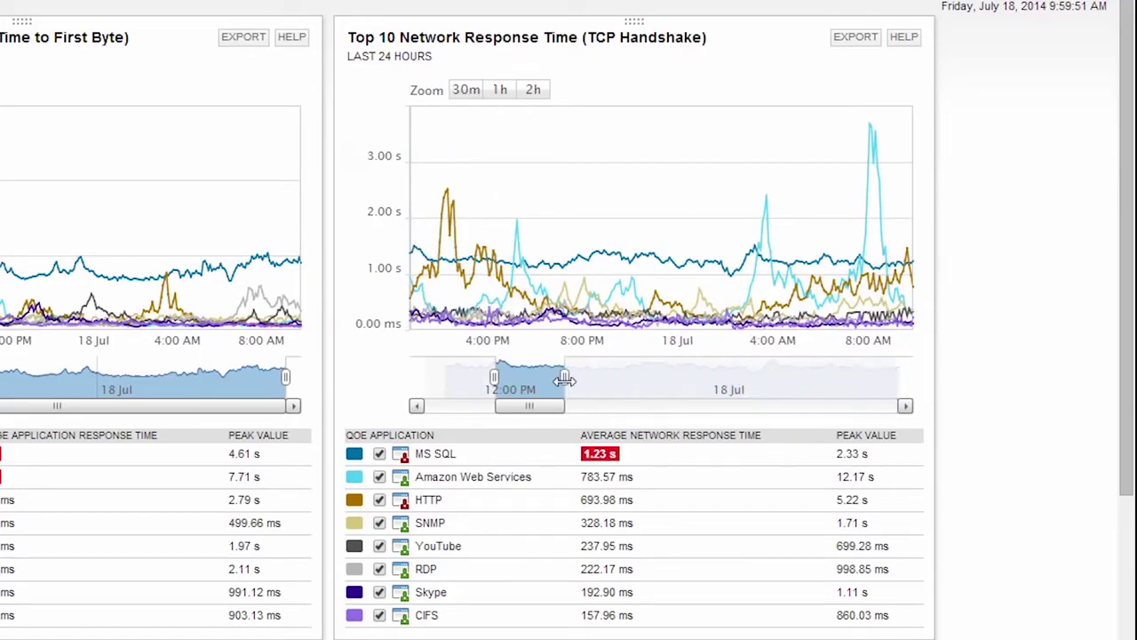
left_click(379, 454)
left_click(380, 477)
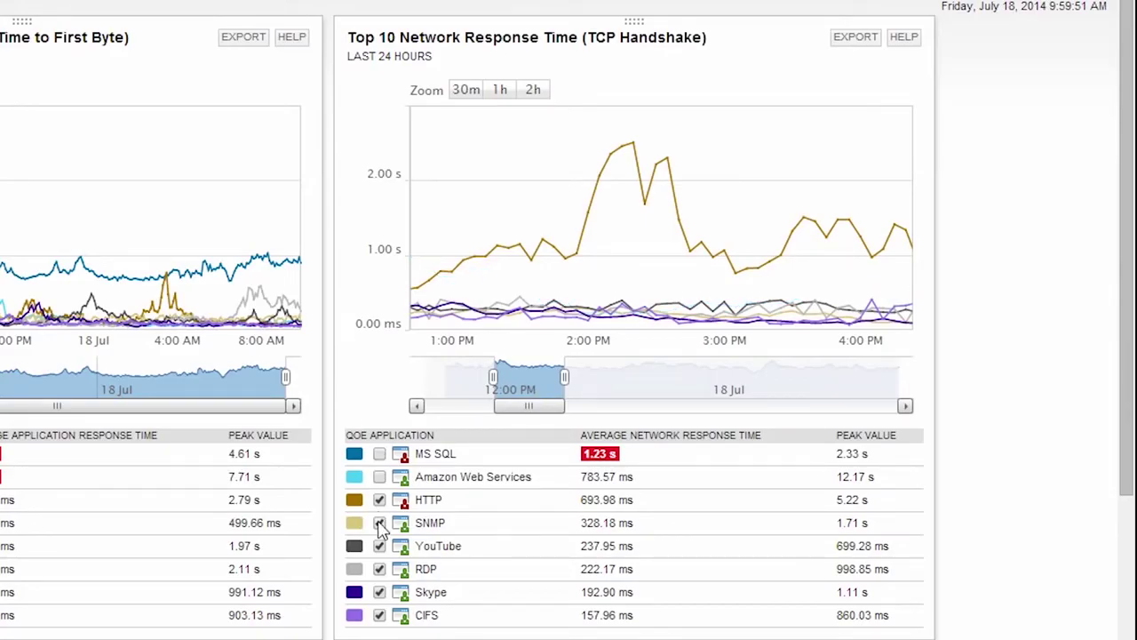
left_click_drag(1132, 366, 1130, 612)
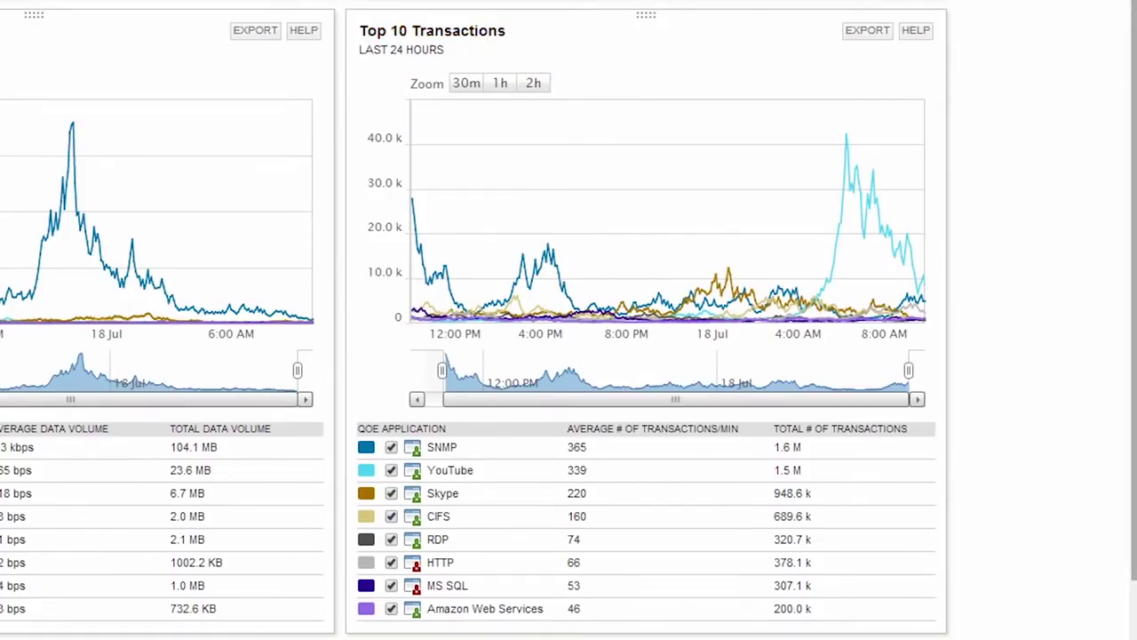
left_click_drag(1129, 213, 1129, 315)
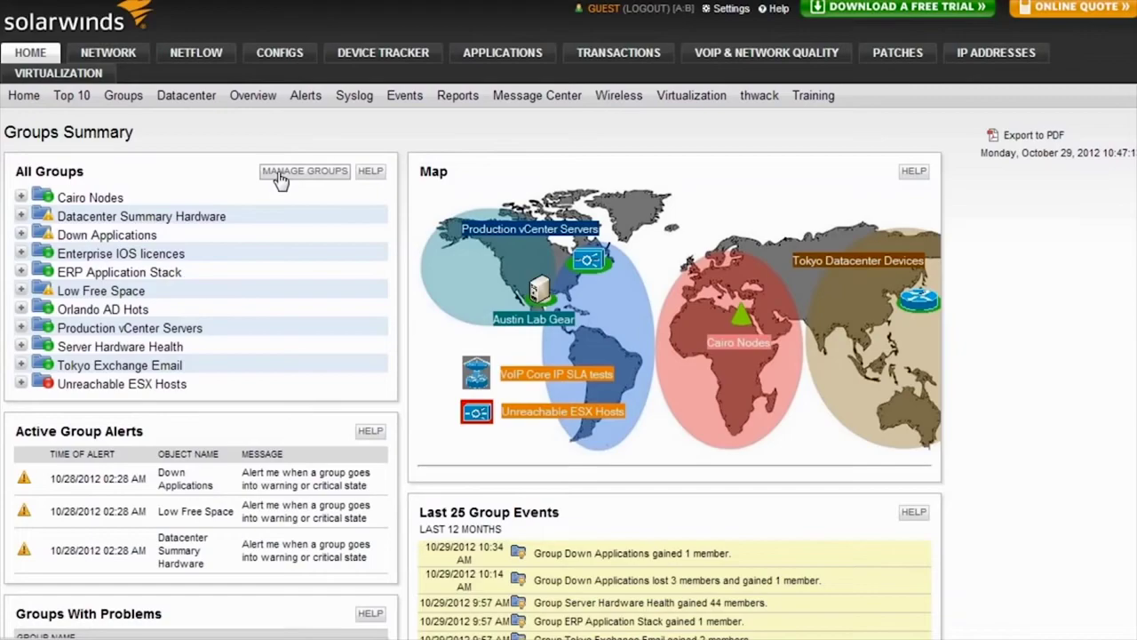
On Manage Groups, check Austin Lab Gear's query results, then open Datacenter Summary Hardware.
left_click(280, 181)
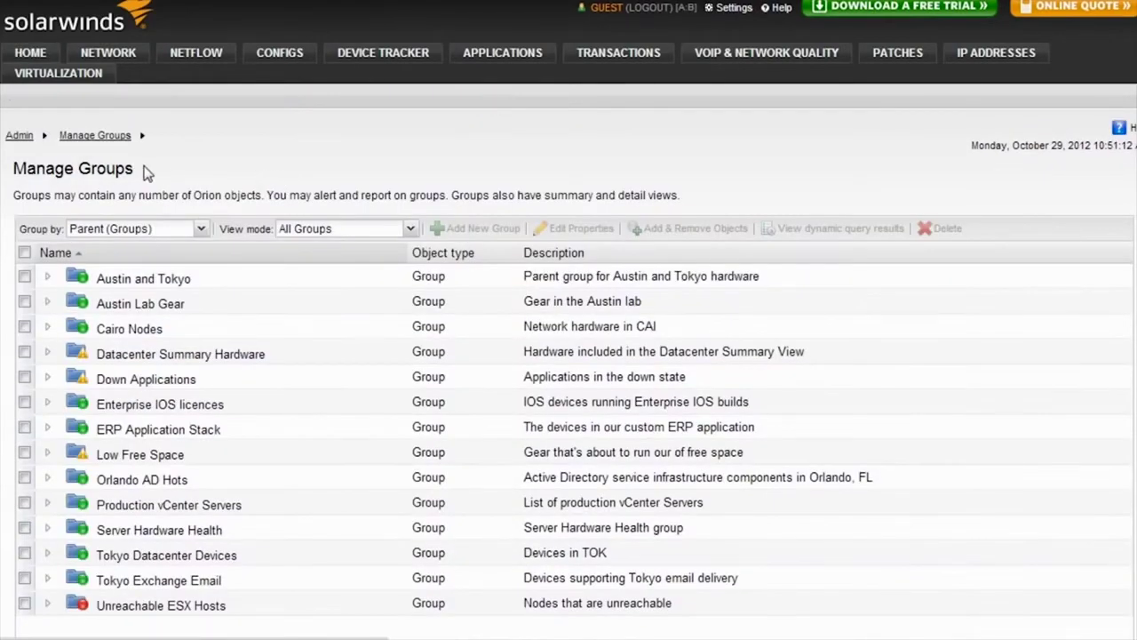
left_click(25, 302)
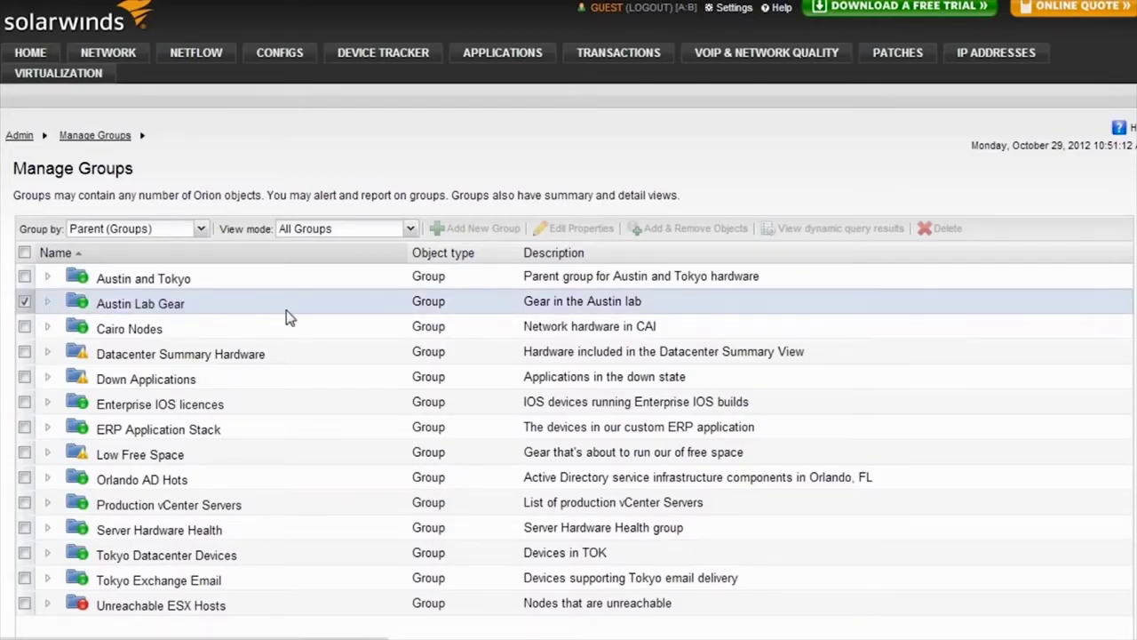
left_click(48, 302)
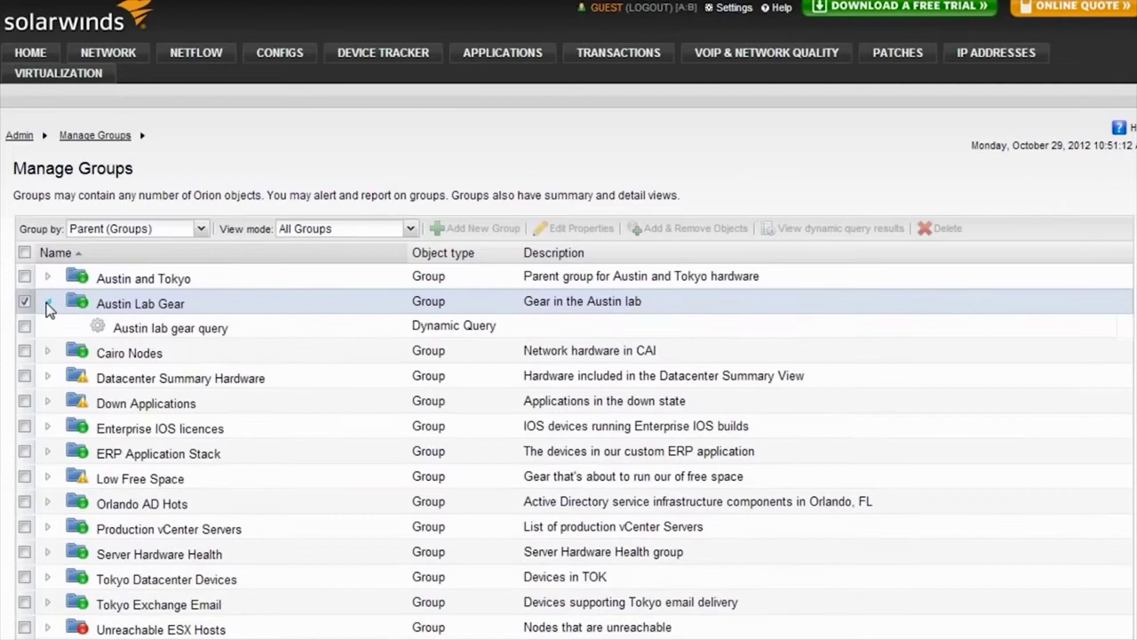
left_click(159, 330)
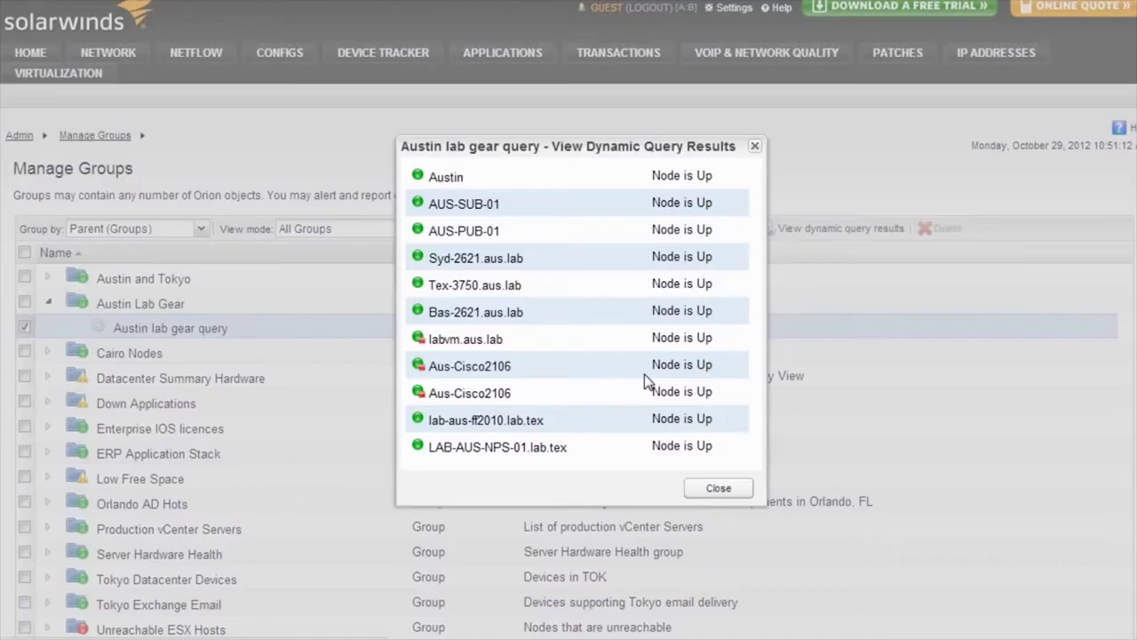
left_click(711, 487)
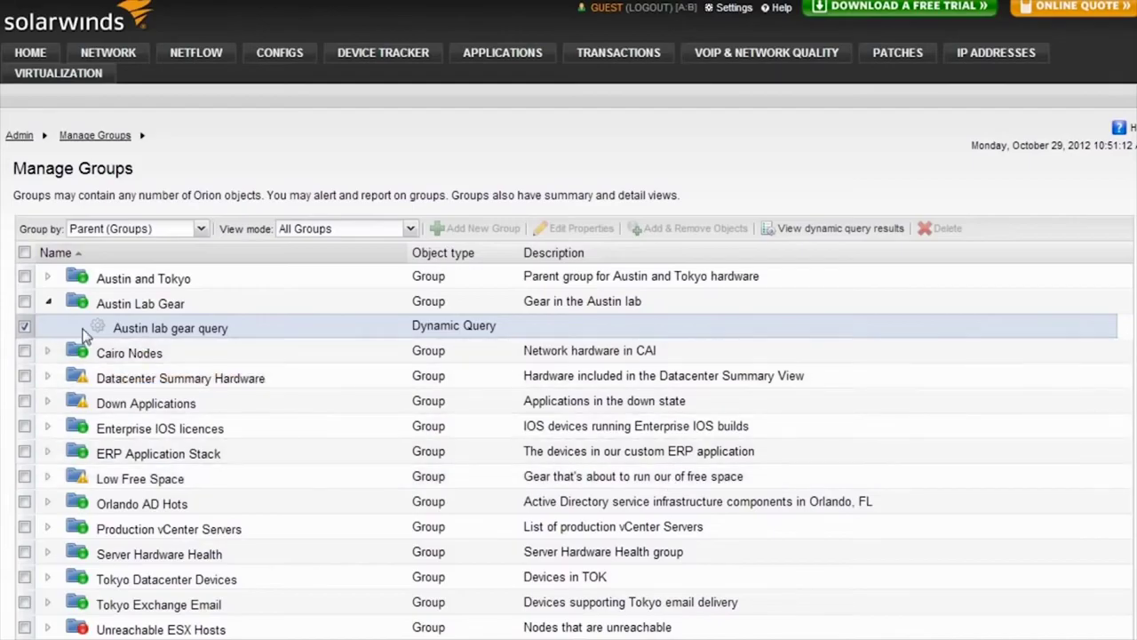
left_click(26, 327)
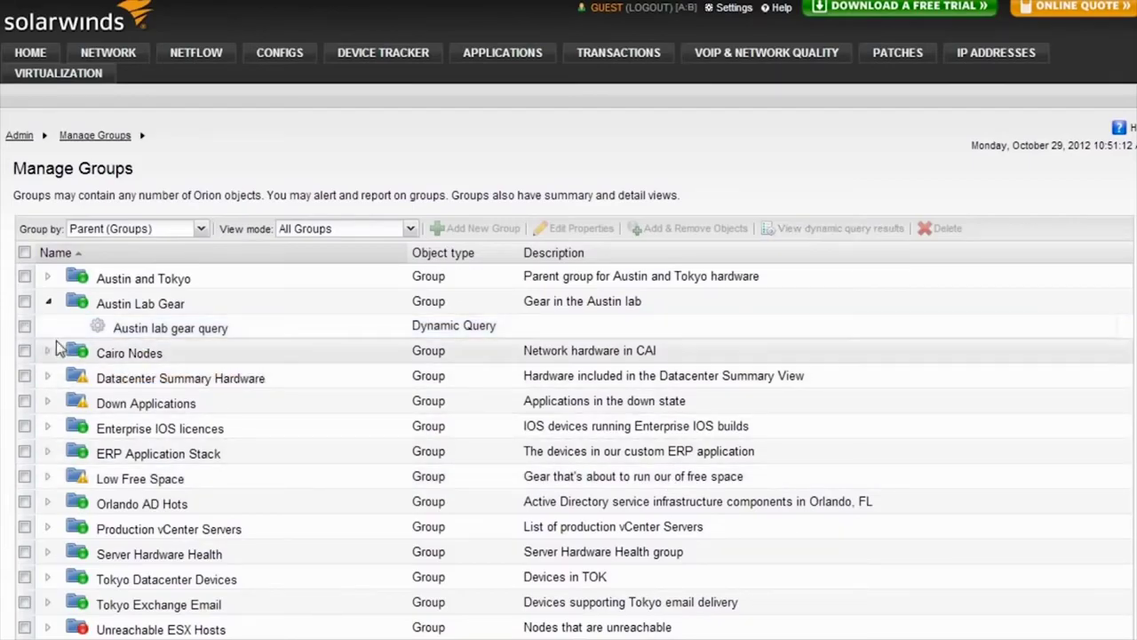
left_click(127, 381)
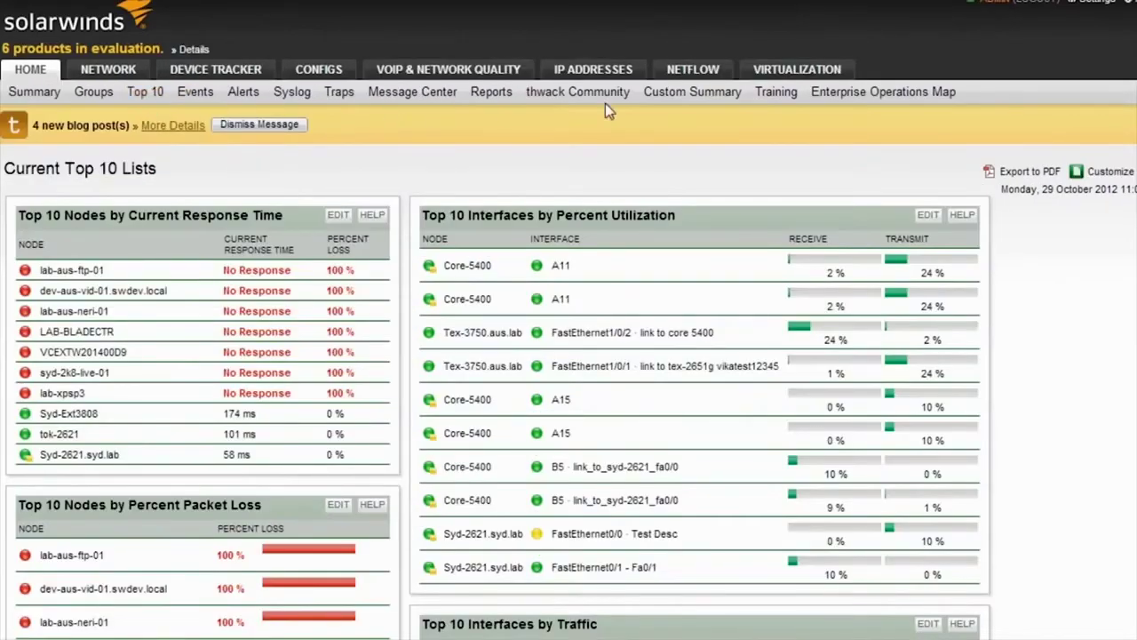
Review Top 10 Nodes by Percent Memory Used edit options and filter examples, then return to Network summary.
scroll(569, 320, "down", 4)
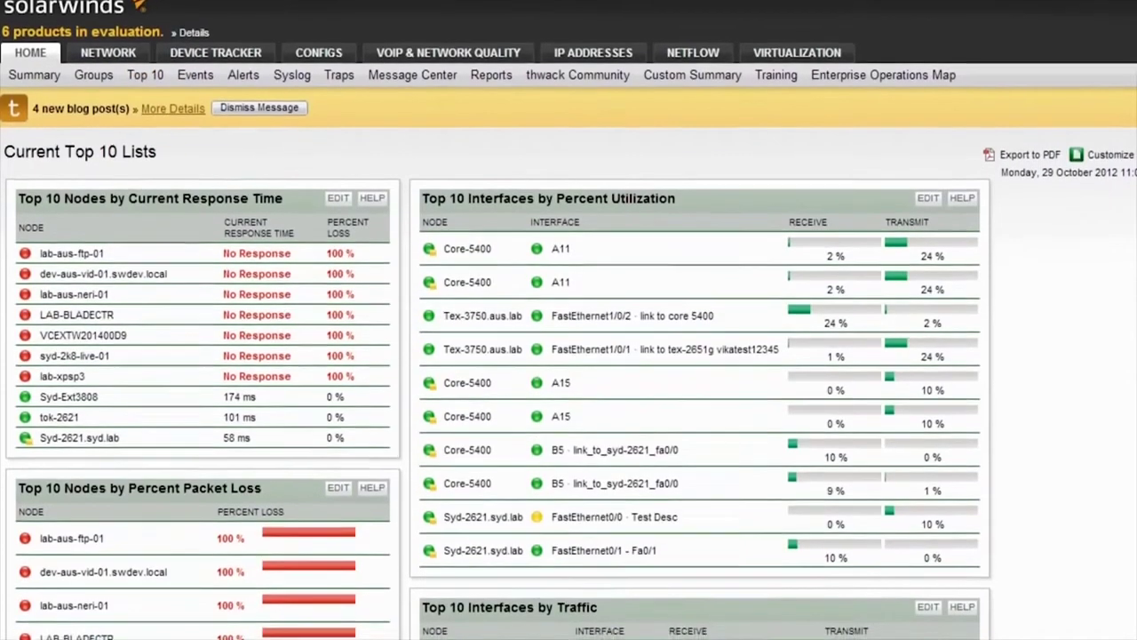
scroll(568, 319, "down", 6)
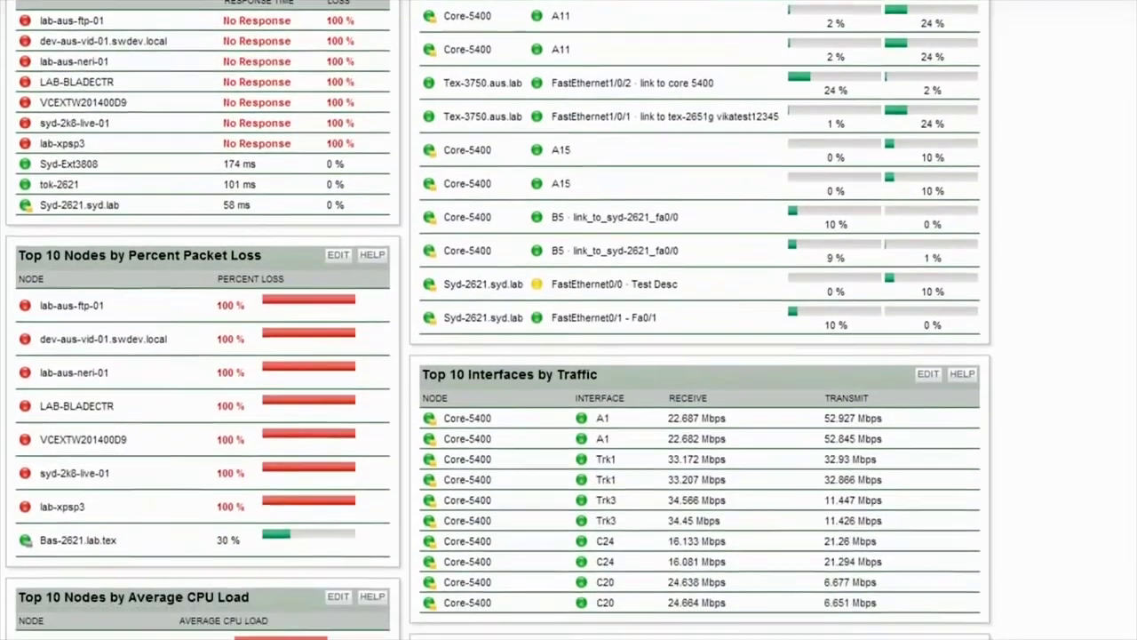
scroll(431, 633, "down", 8)
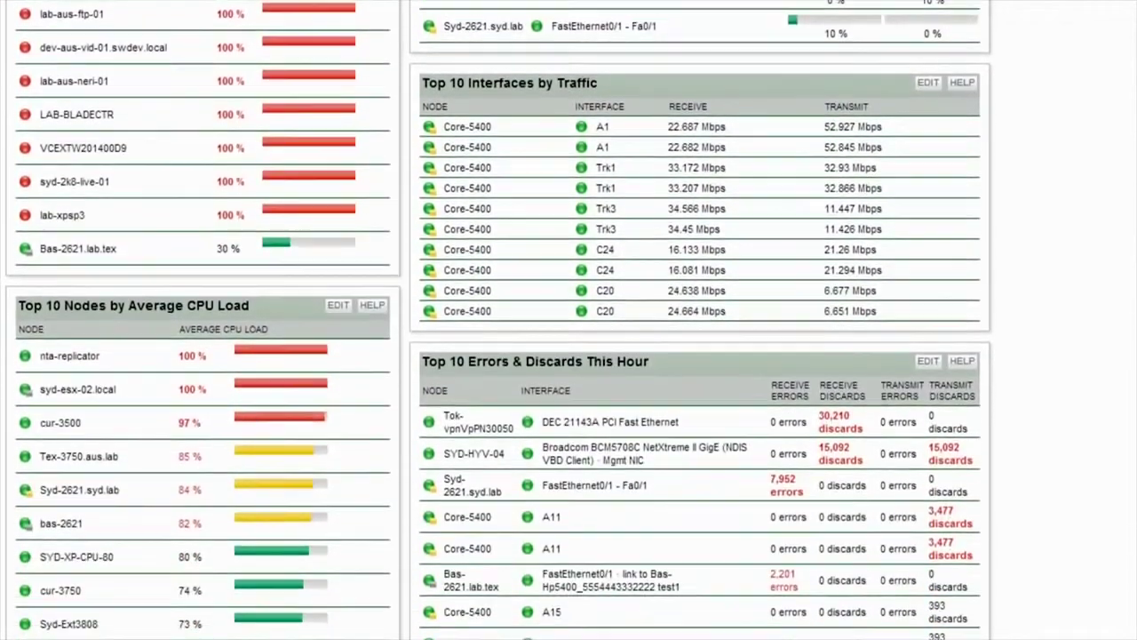
scroll(569, 320, "down", 6)
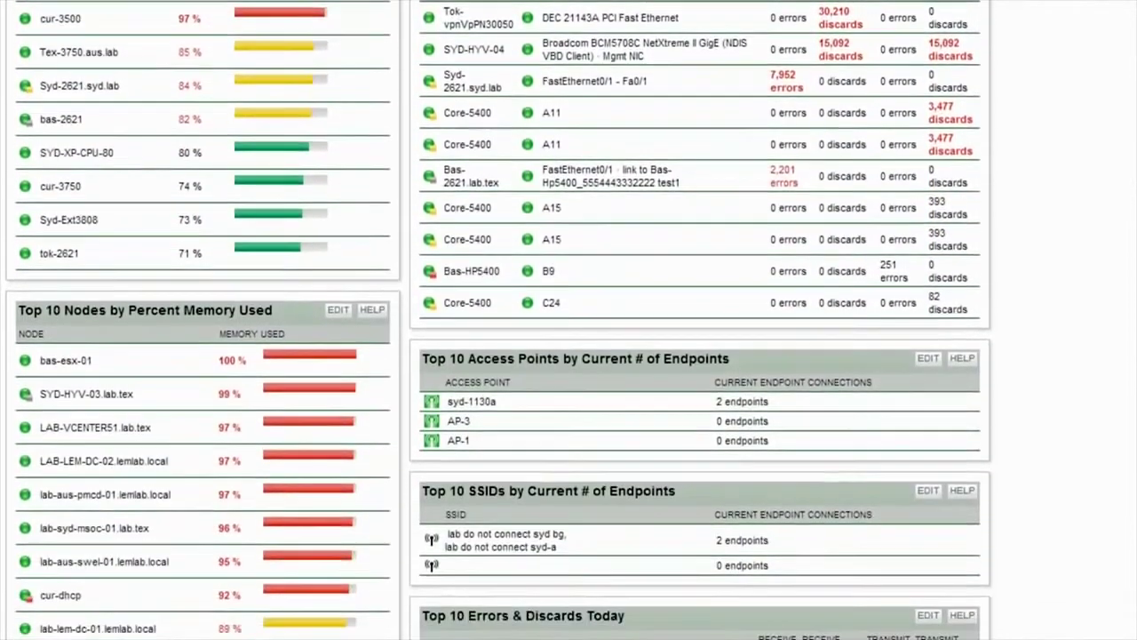
scroll(568, 320, "down", 2)
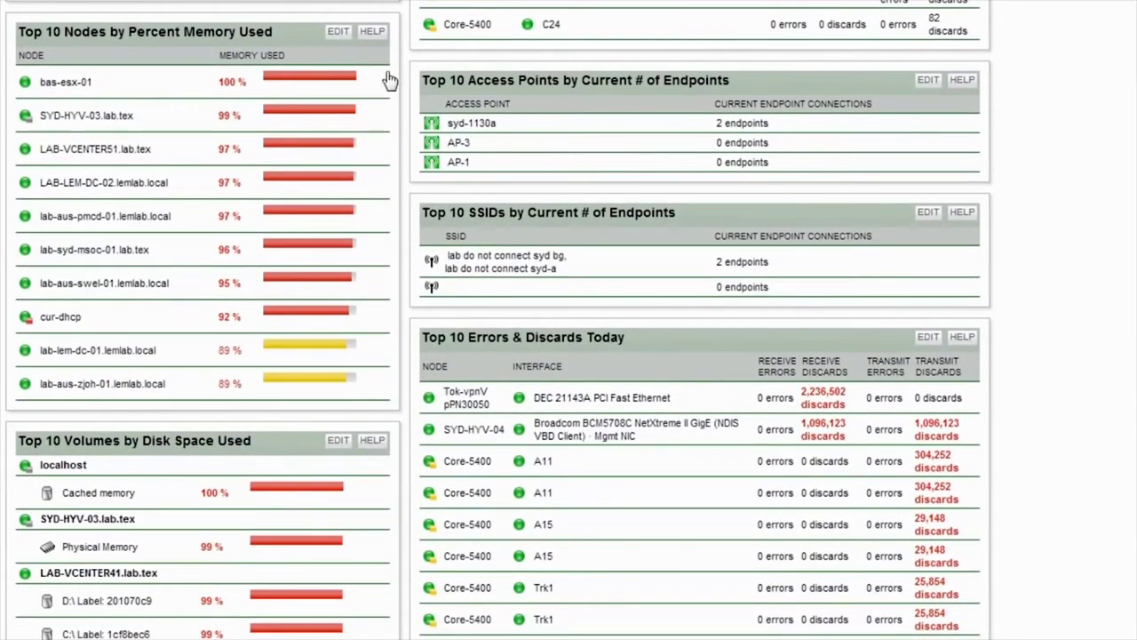
left_click(338, 32)
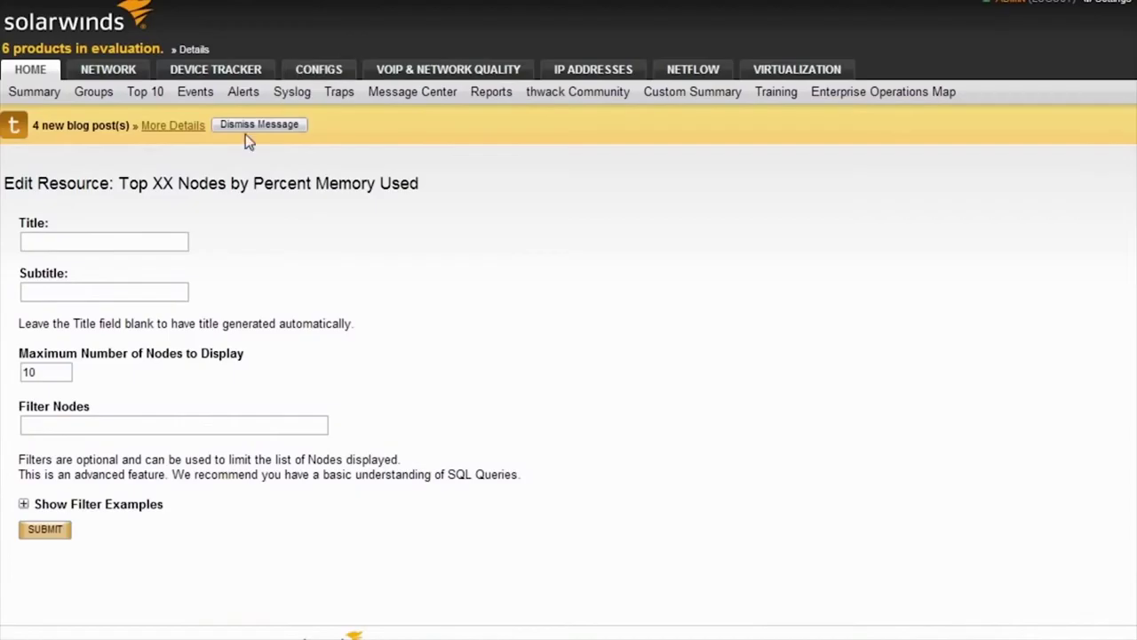
left_click(23, 506)
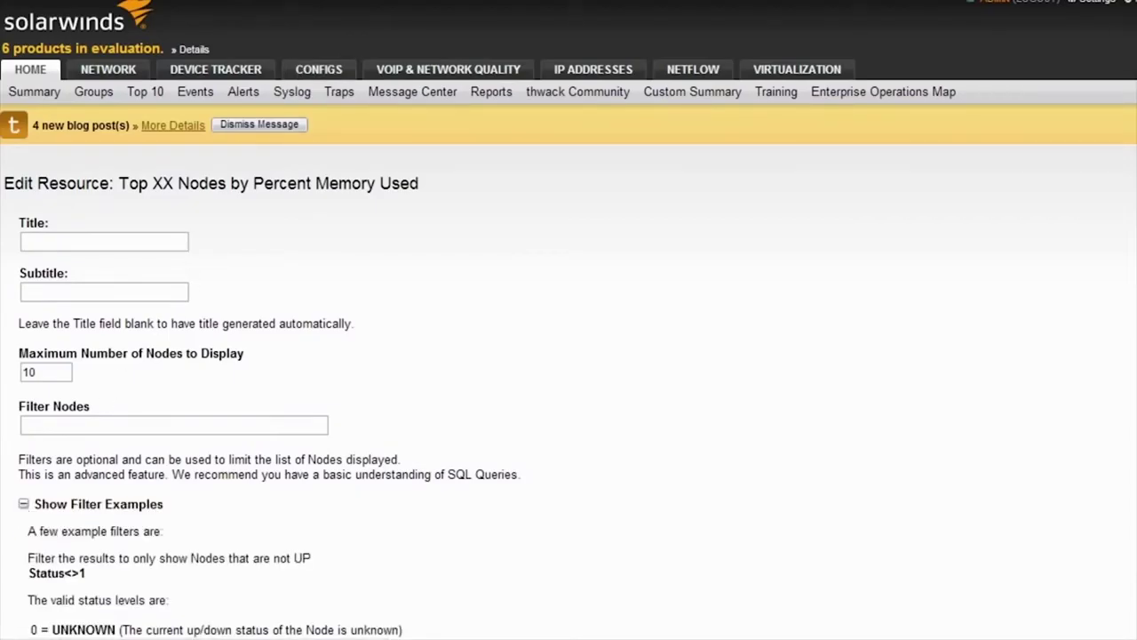
left_click(108, 69)
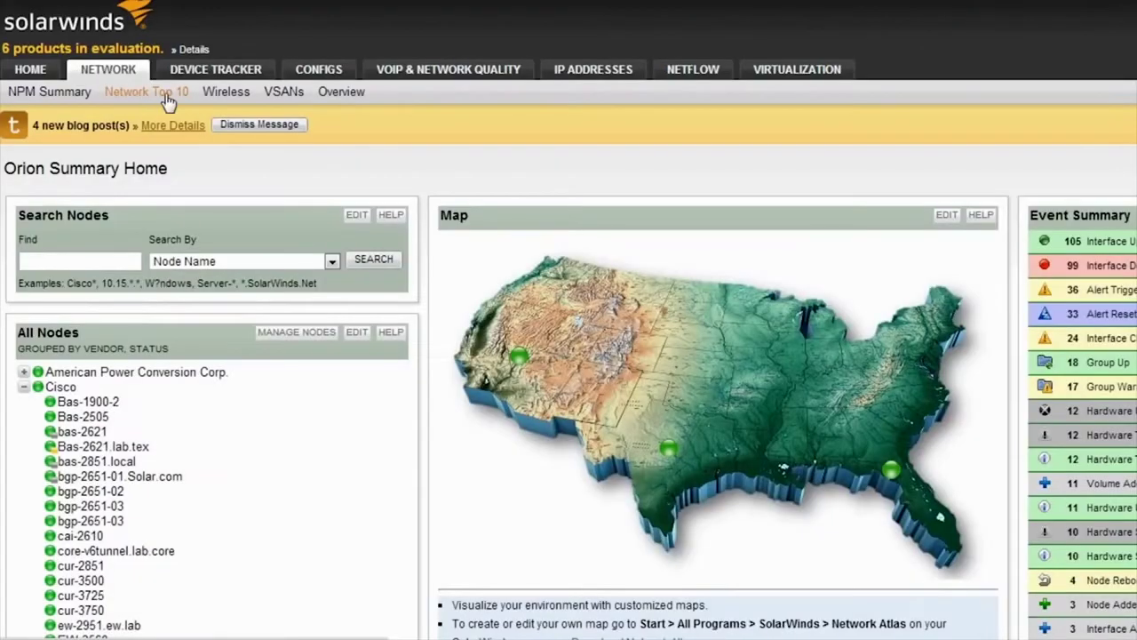
Show the wireless access points grouped by Vendor.
left_click(225, 93)
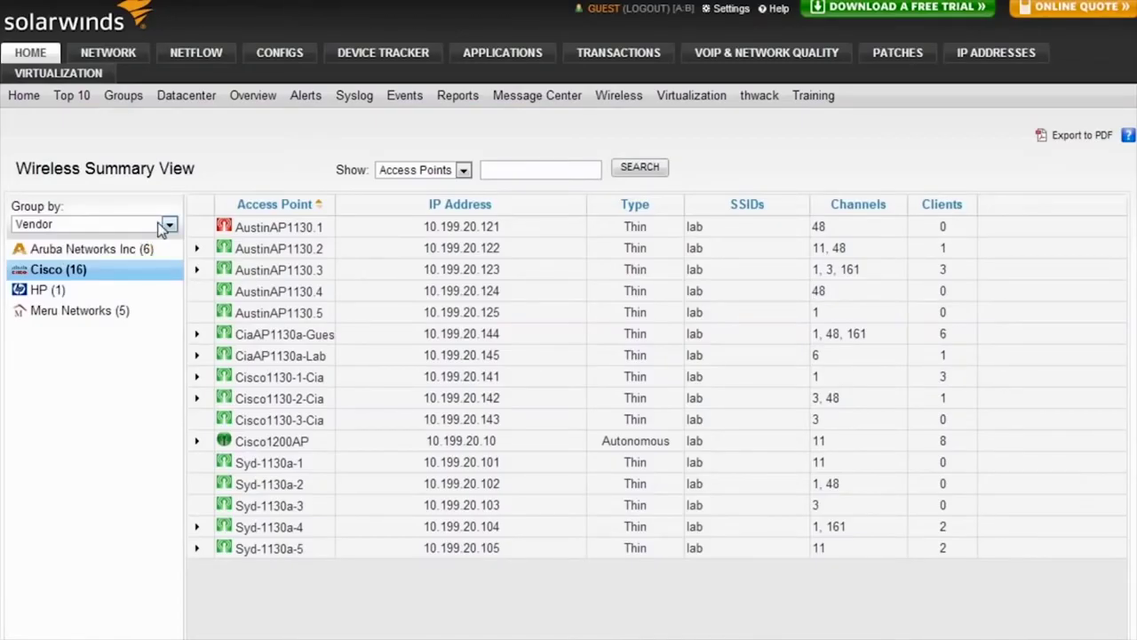
left_click(171, 227)
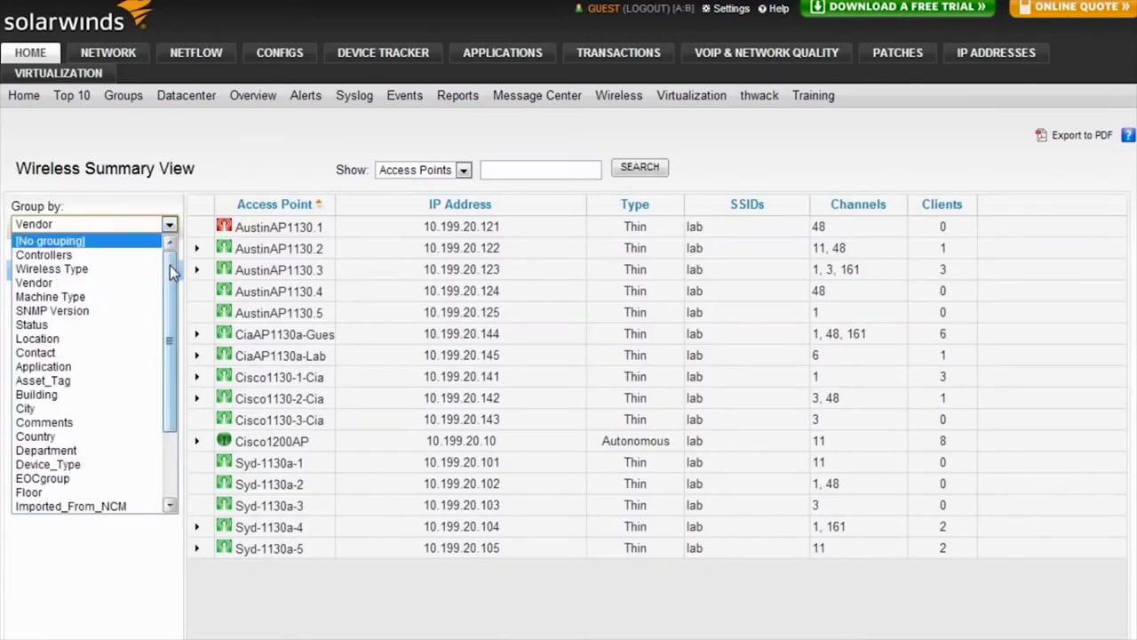
mouse_move(174, 267)
left_mouse_down()
mouse_move(180, 351)
mouse_move(173, 247)
left_mouse_up()
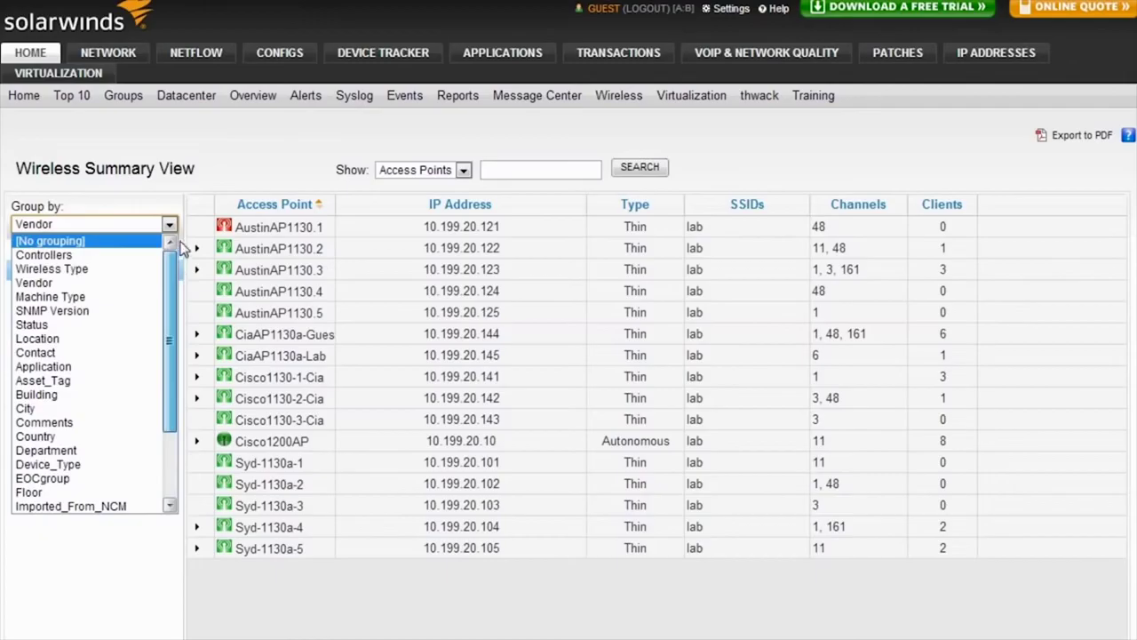
left_click(226, 178)
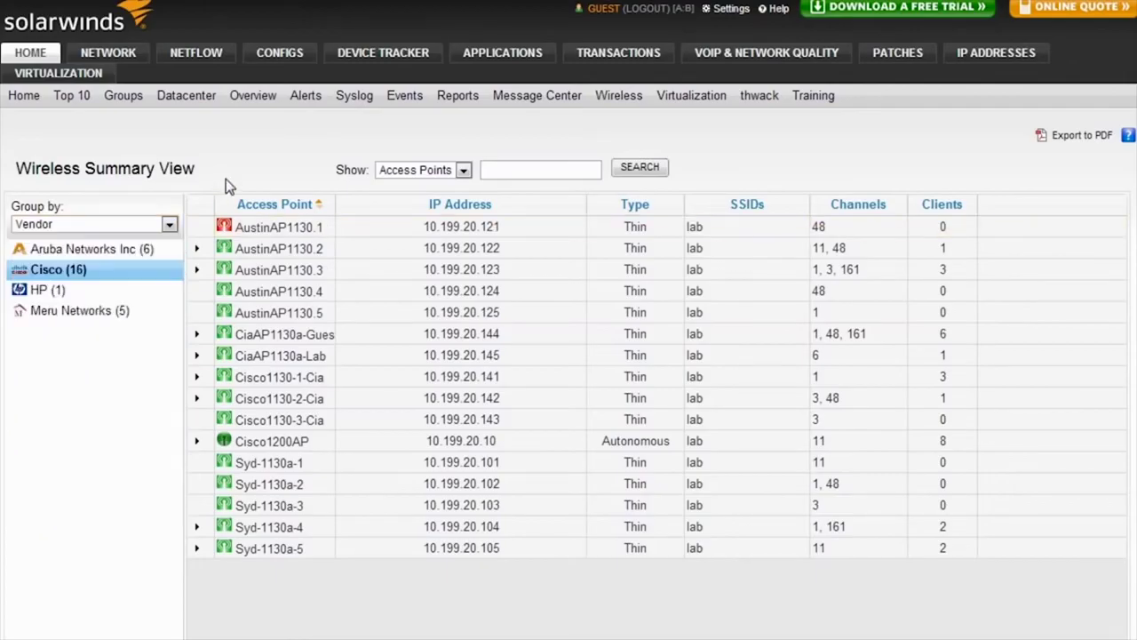
Expand the client lists for AustinAP1130.3 and the first CiaAP1130a access point.
left_click(196, 269)
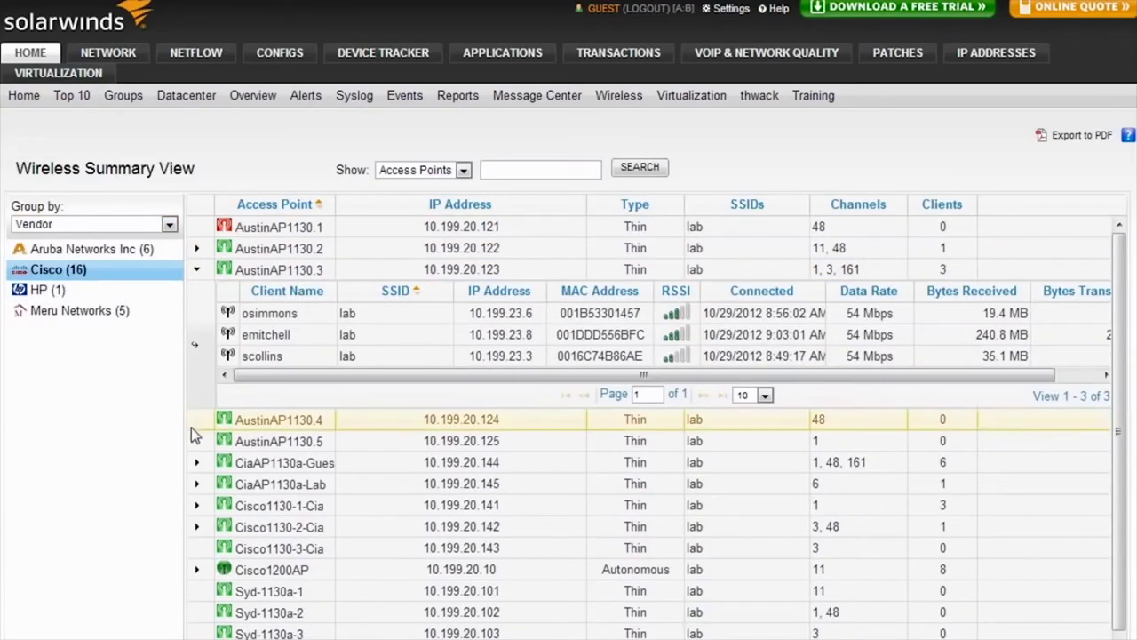
left_click(196, 463)
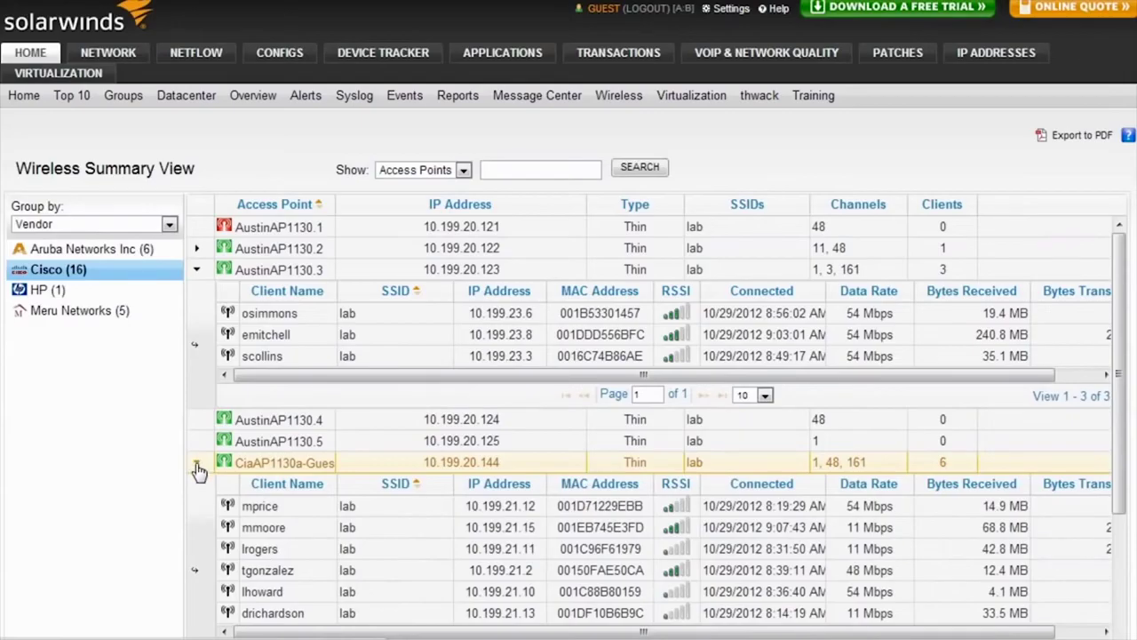
scroll(193, 485, "down", 1)
scroll(192, 488, "down", 1)
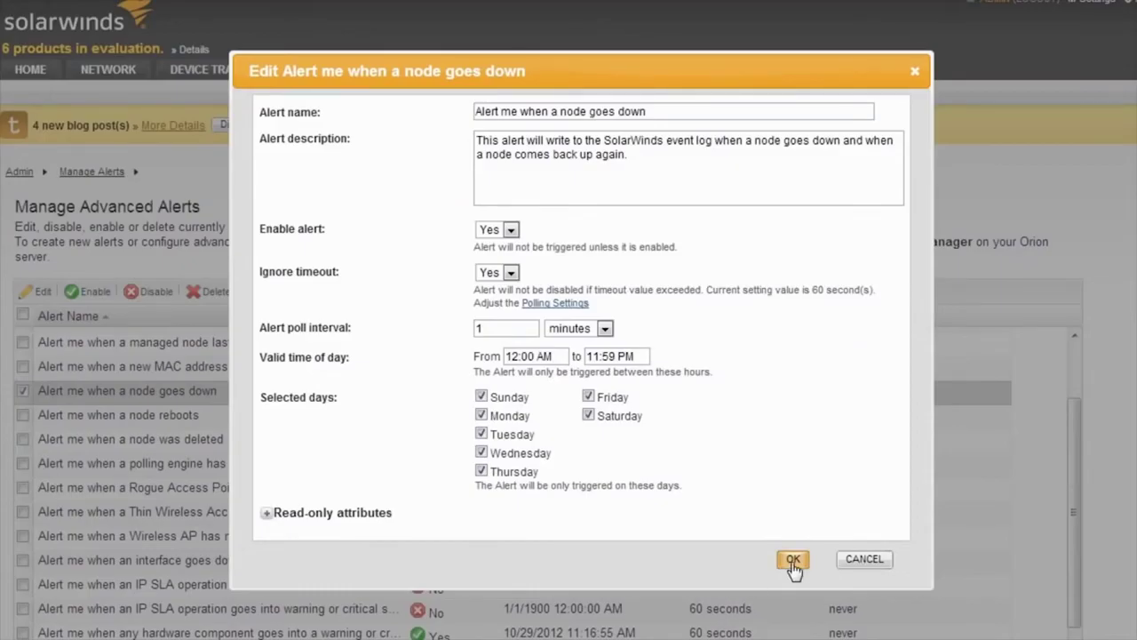
Save the node-down alert, check the group-down alert, and view triggered alerts for all devices.
left_click(794, 560)
left_click(380, 357)
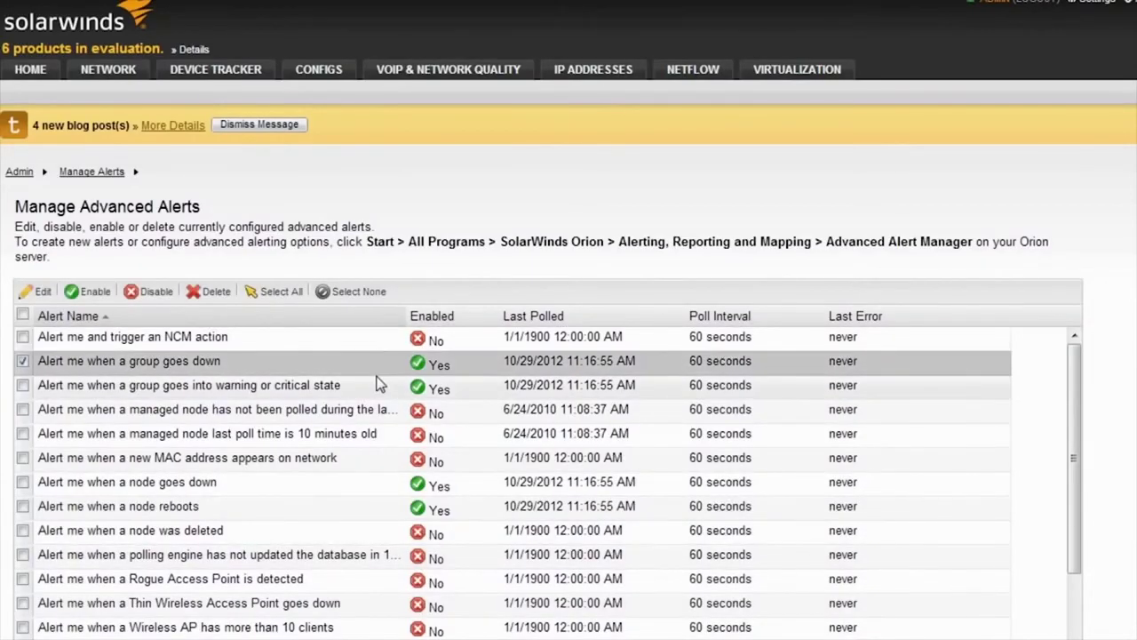
mouse_move(30, 70)
left_click(243, 93)
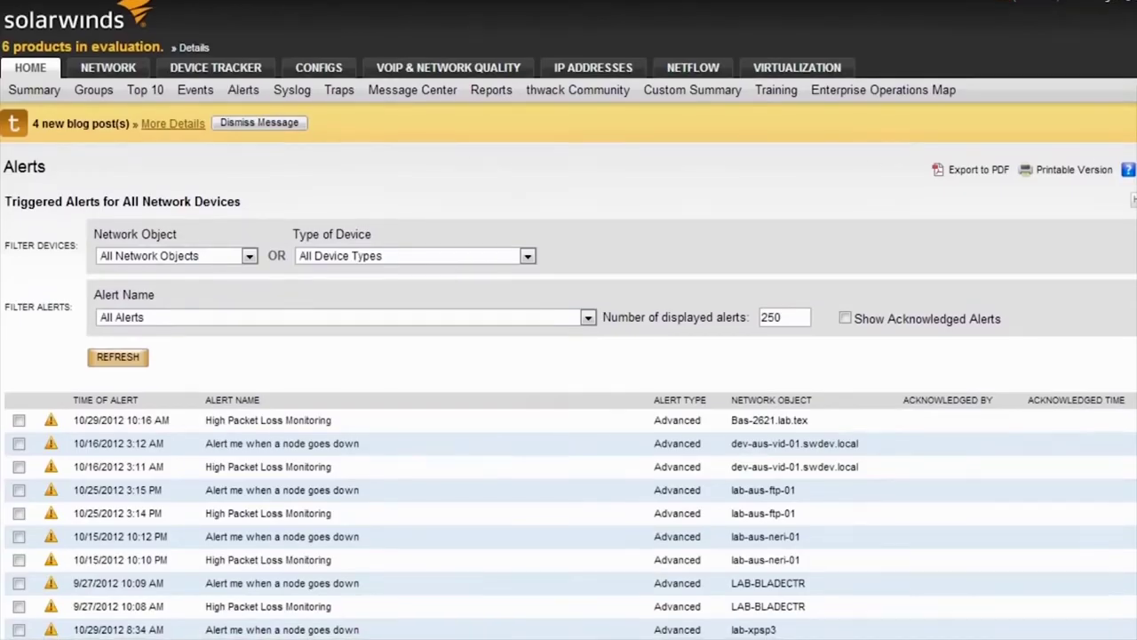
Check the 9/27/2012 10:08 AM and 10:09 AM LAB-BLADECTR alerts.
scroll(568, 356, "down", 4)
scroll(568, 355, "down", 1)
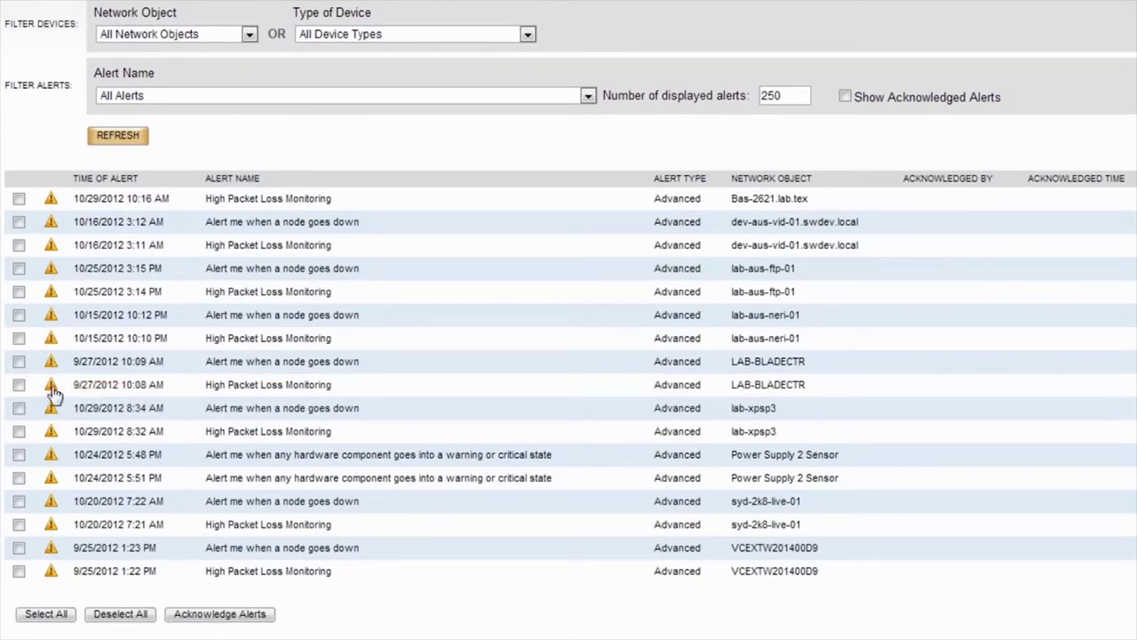
left_click(19, 385)
left_click(19, 362)
Add the note 'Lab environment' to the 10:09 AM alert's details.
left_click(54, 365)
left_click(266, 293)
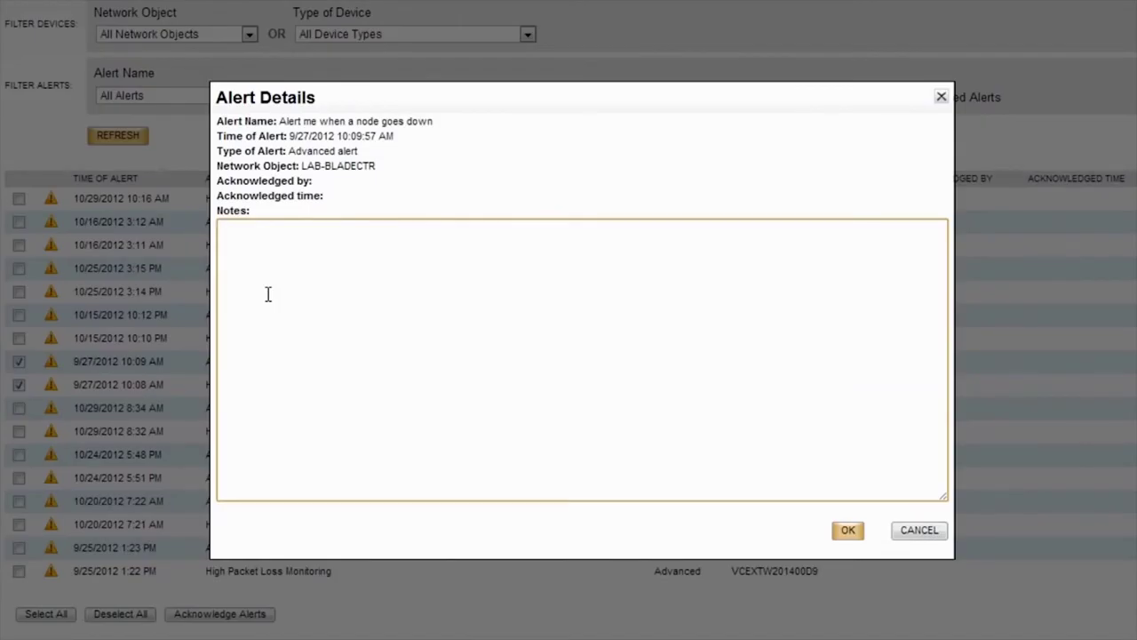
type("Lab environment")
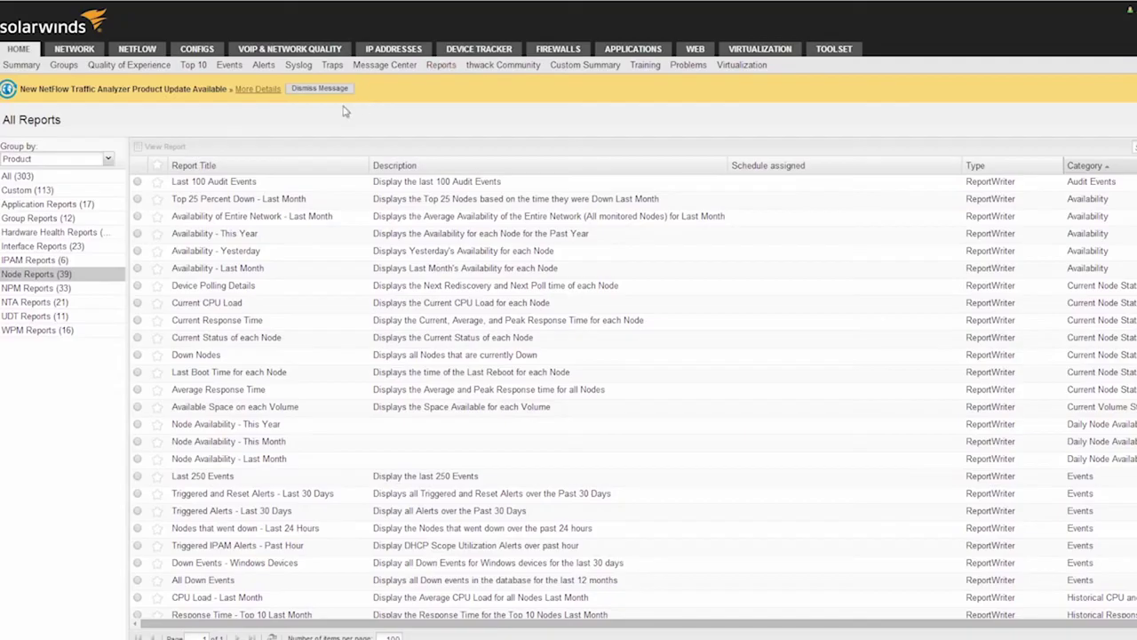
List the Interface Reports (23), then switch back to the Node Reports (39).
left_click(53, 247)
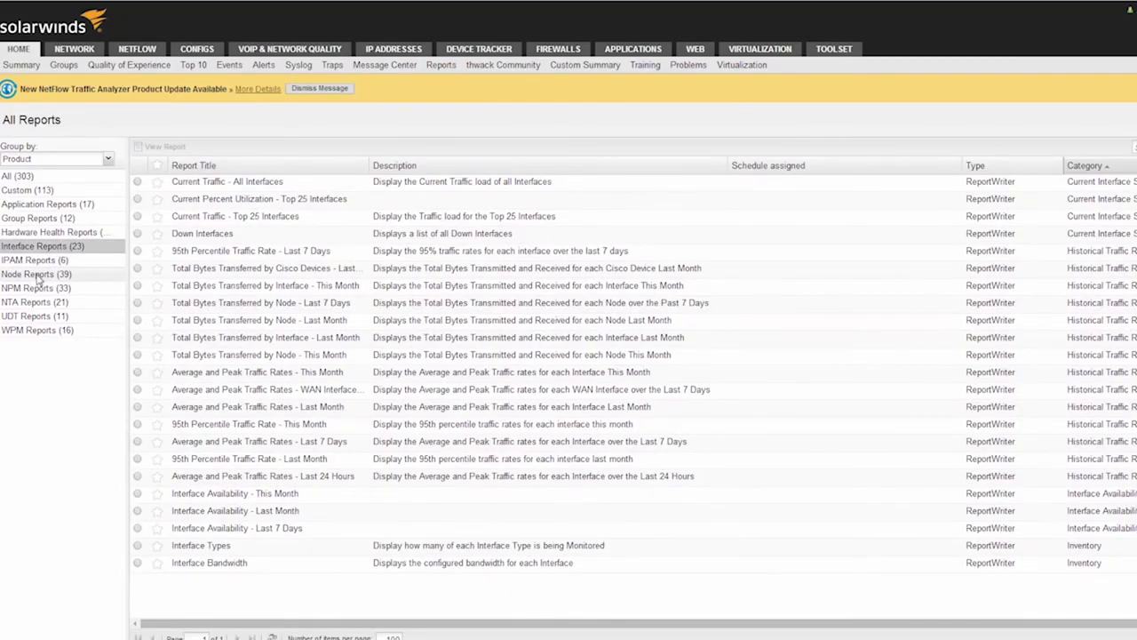
left_click(39, 275)
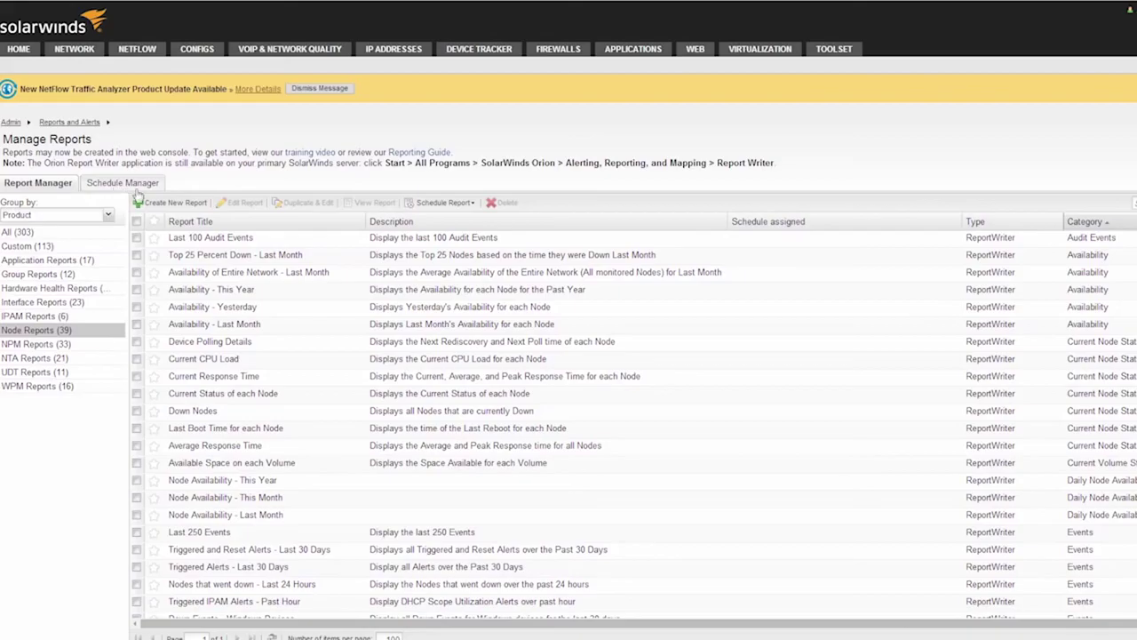
Create a new report and pick Custom Chart as its content.
left_click(164, 206)
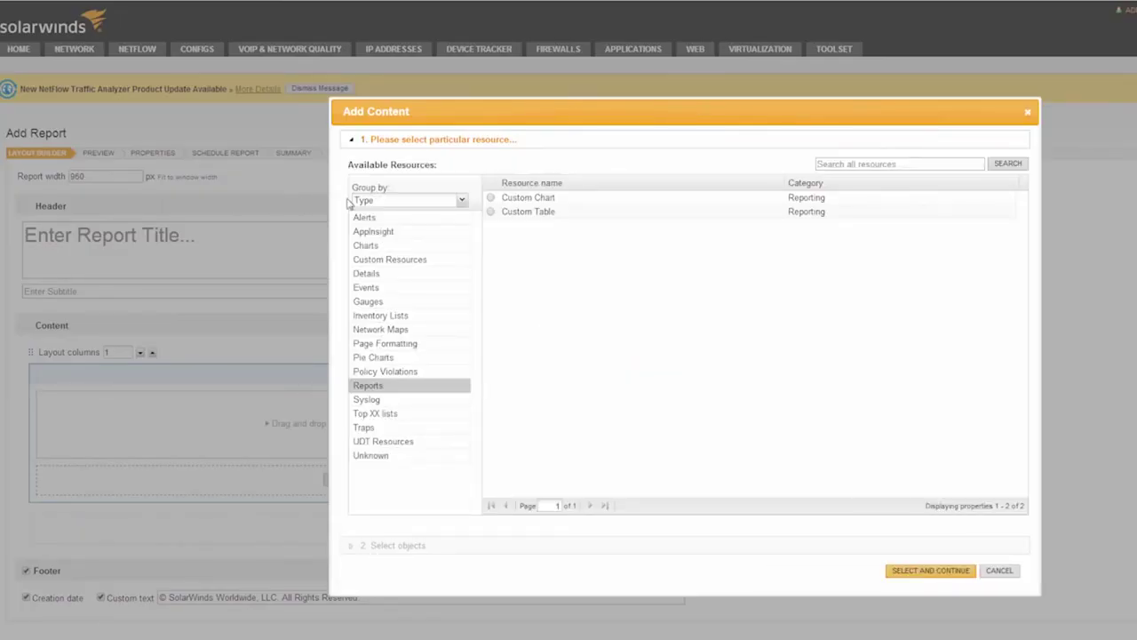
left_click(491, 197)
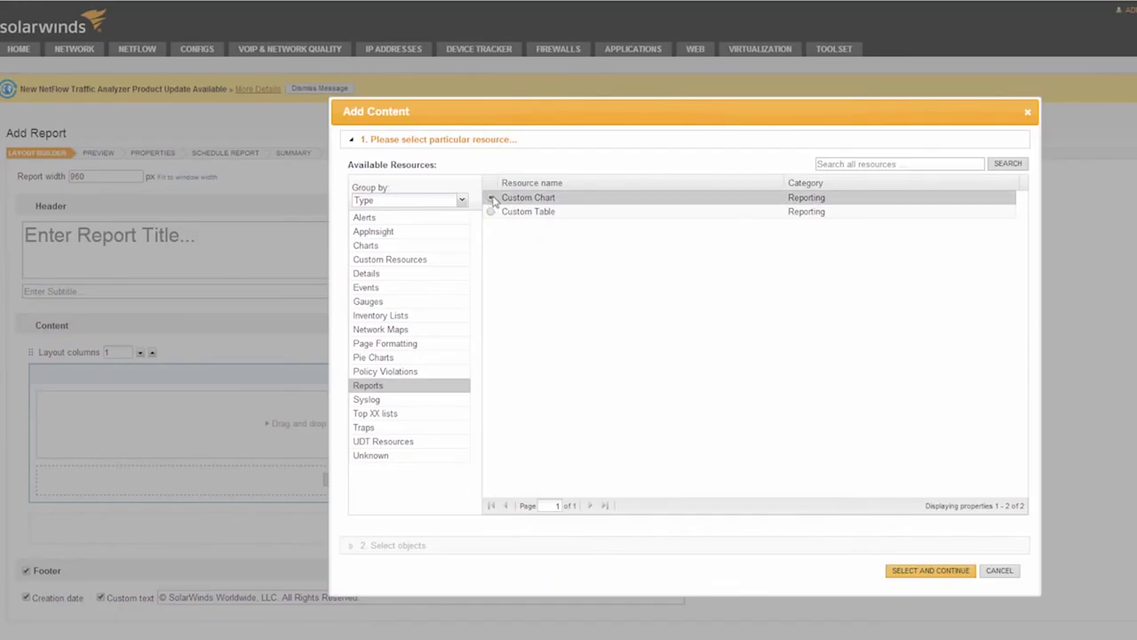